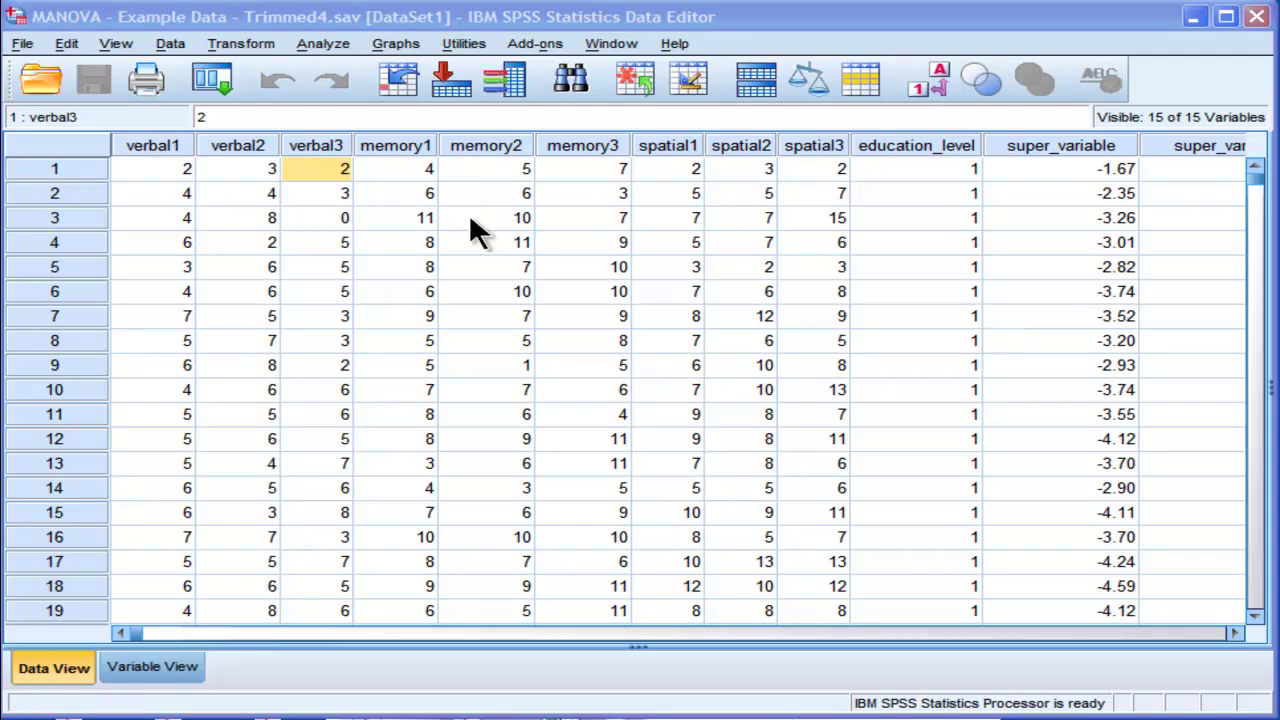
Step: Select the verbal1–verbal3 columns and the education_level column in the data grid
left_click(322, 166)
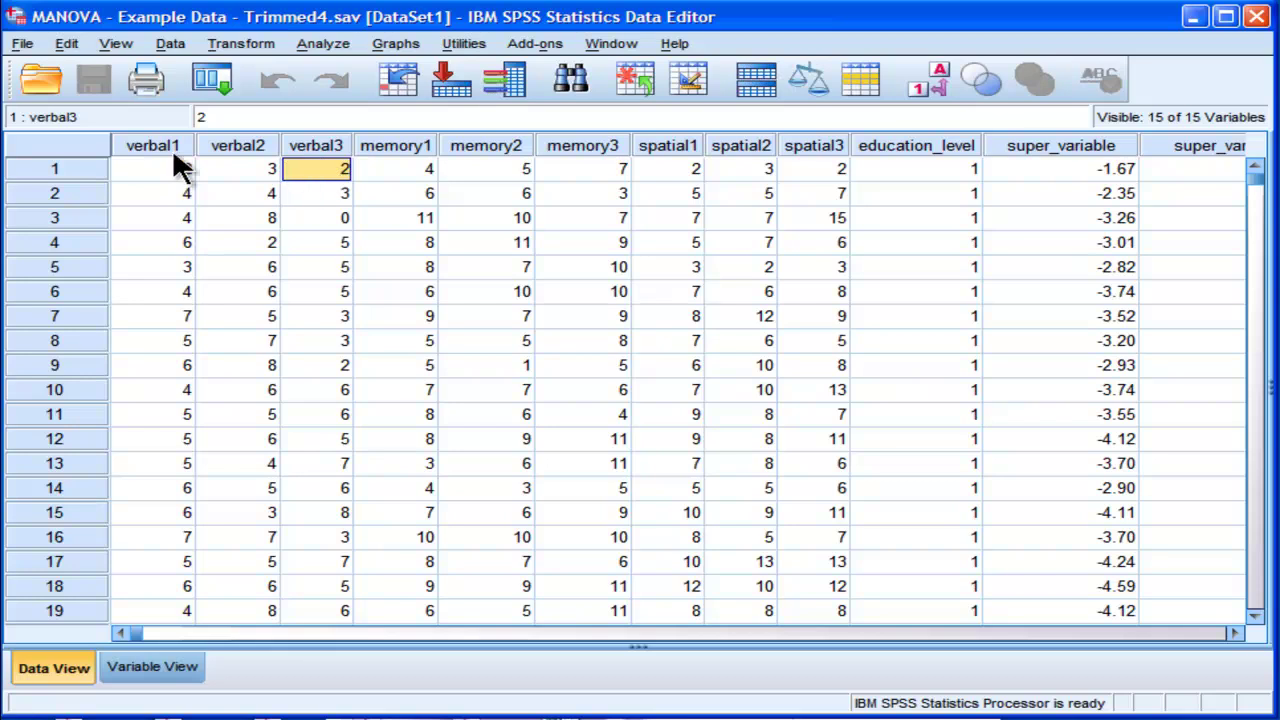
left_click_drag(149, 143, 302, 166)
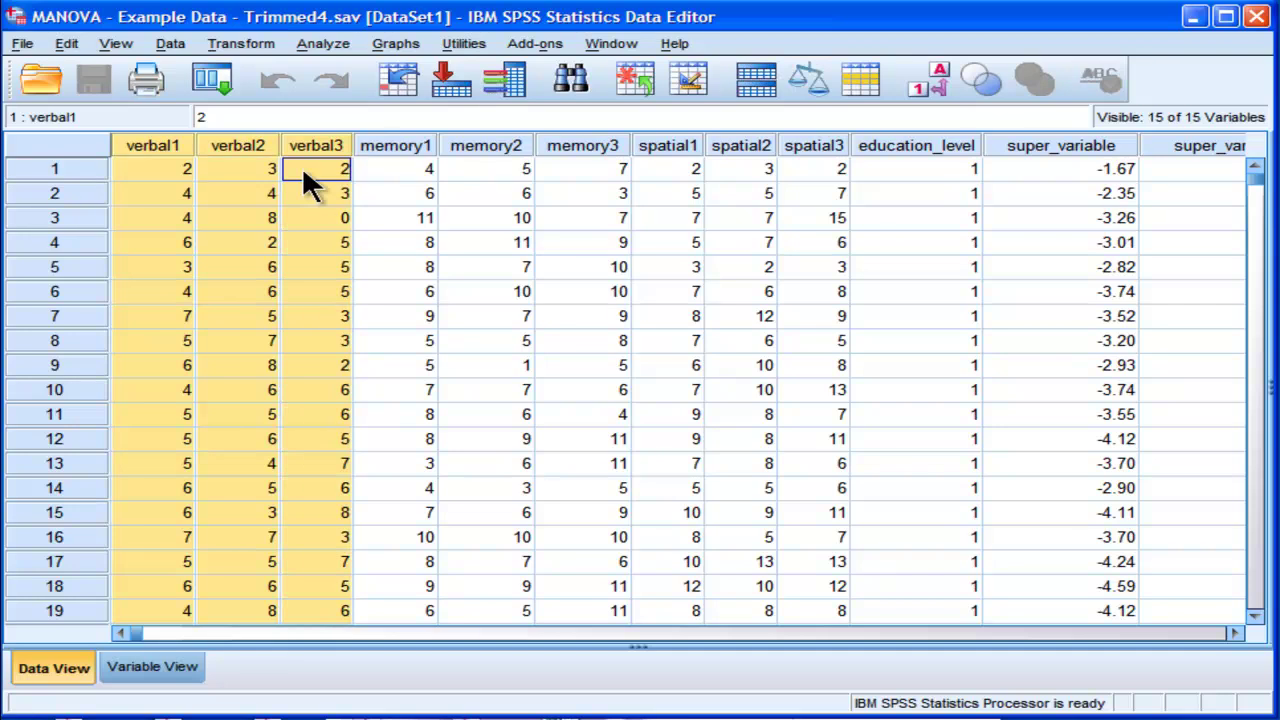
left_click(1234, 634)
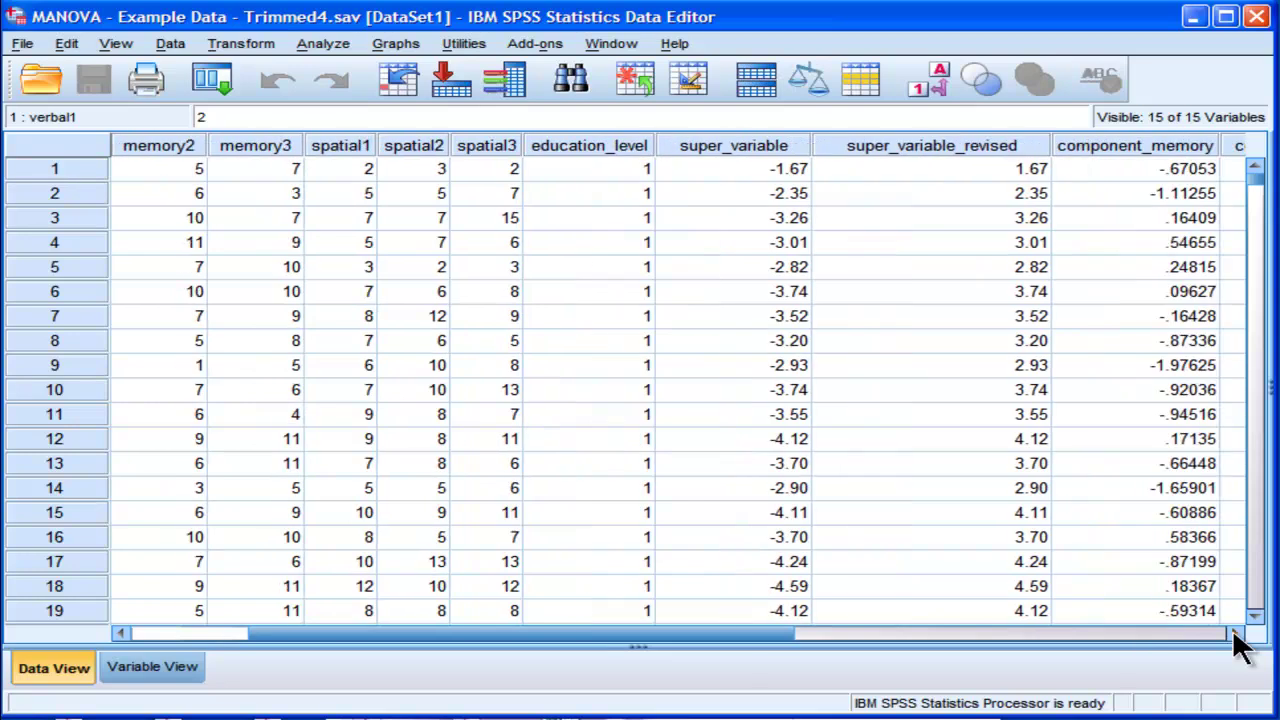
left_click(1234, 634)
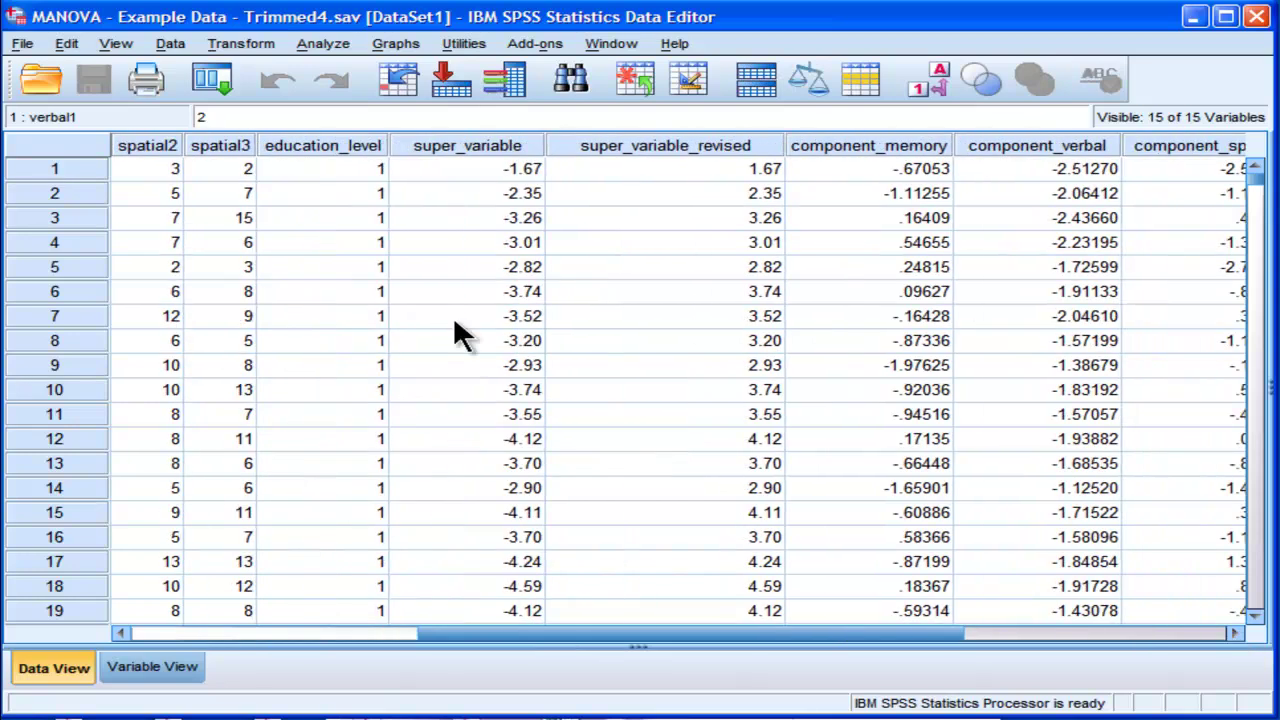
left_click(319, 153)
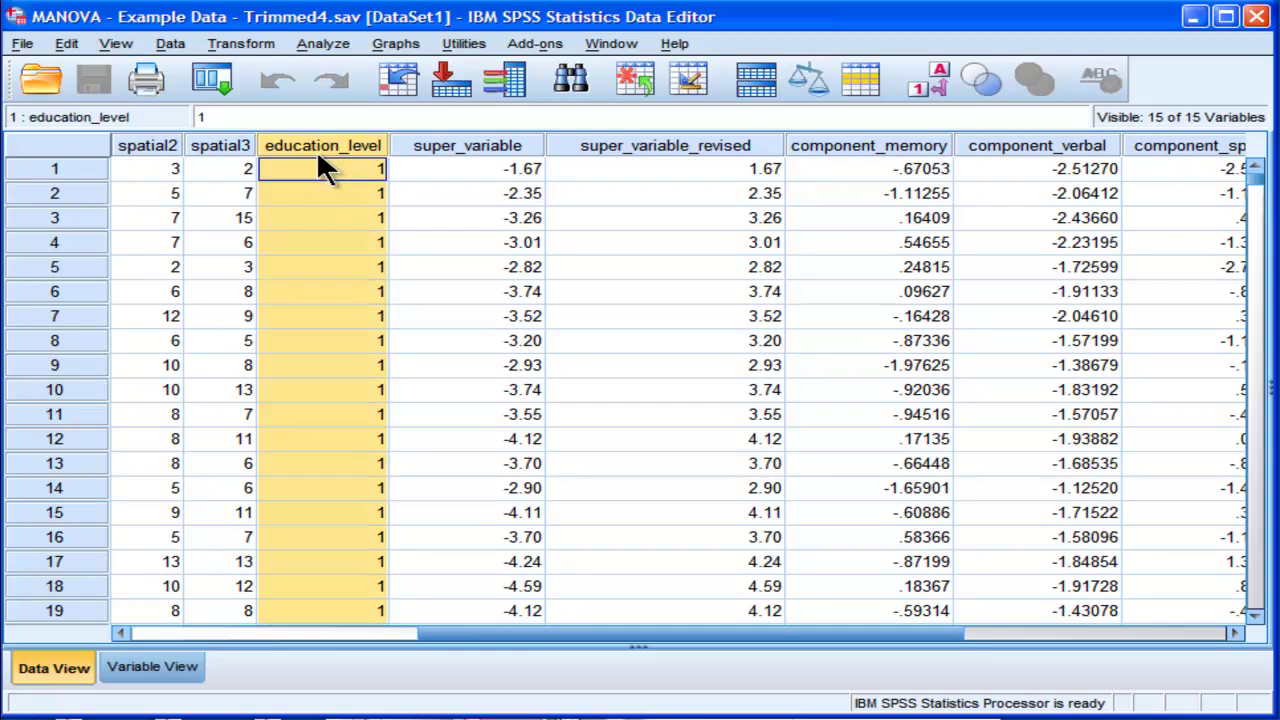
Step: Check the education_level value labels in Variable View, then return to the data grid
left_click(153, 667)
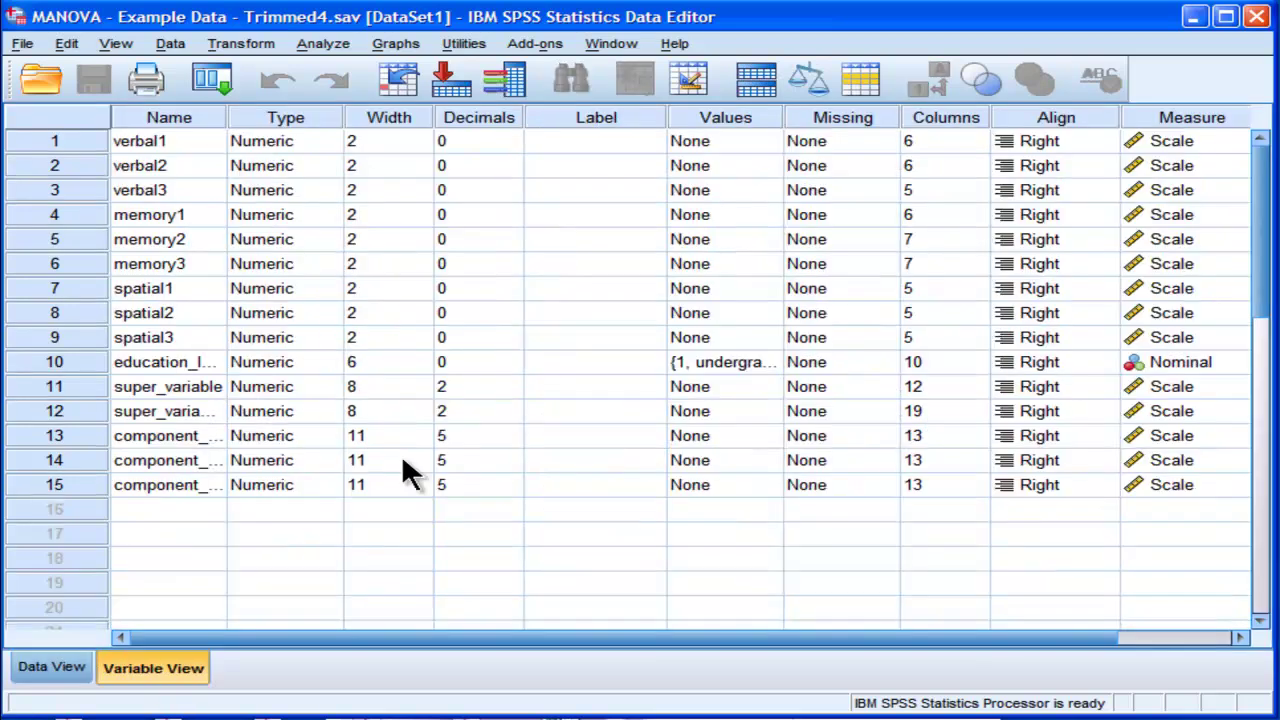
left_click(770, 362)
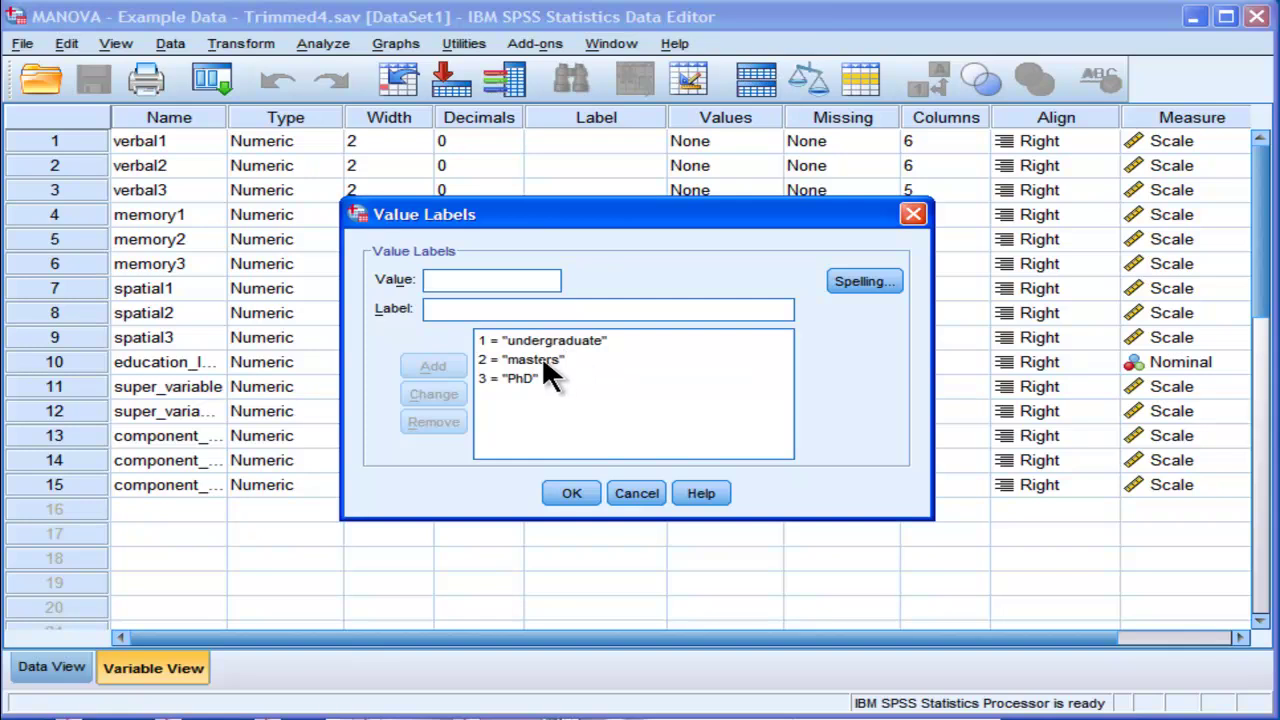
left_click(913, 214)
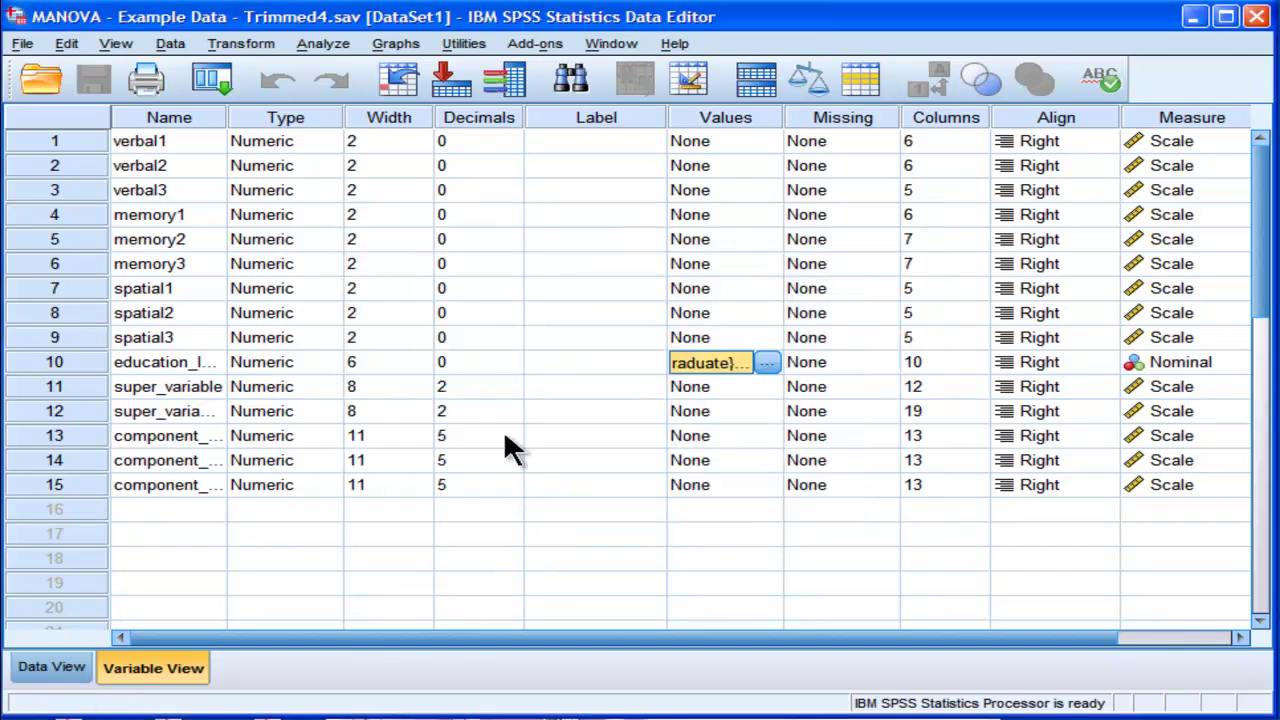
left_click(66, 672)
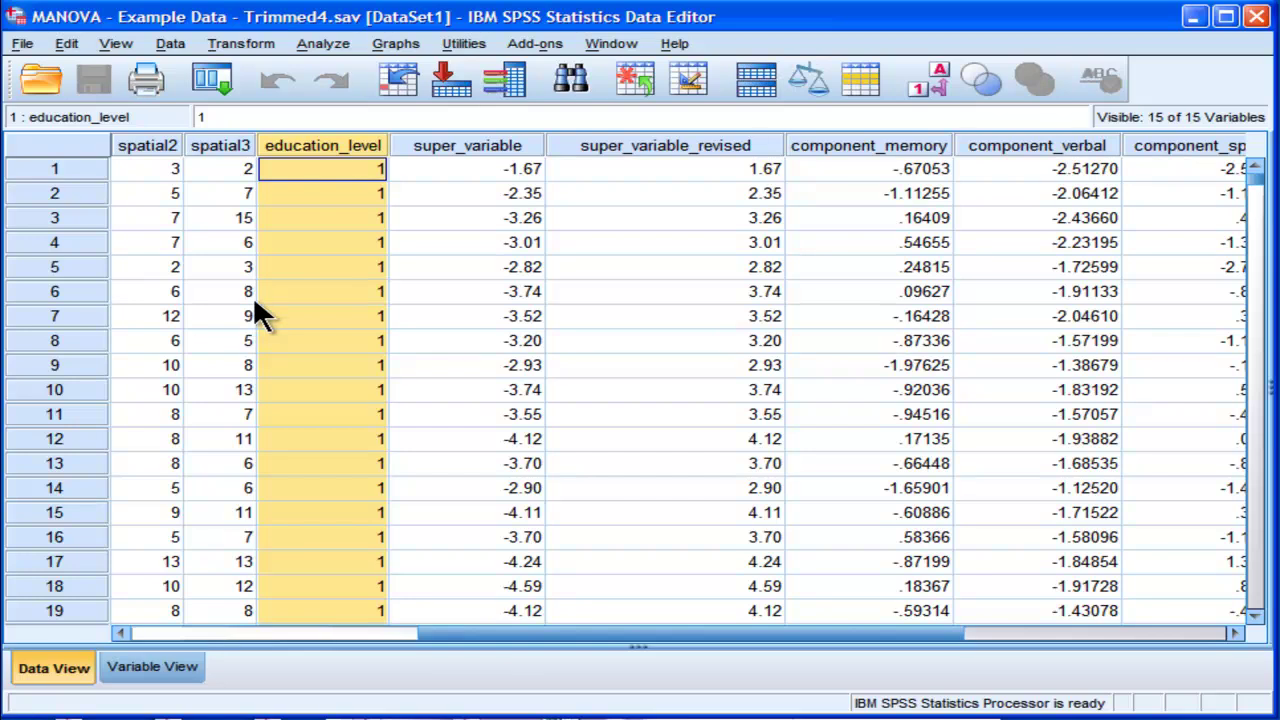
left_click_drag(530, 636, 198, 610)
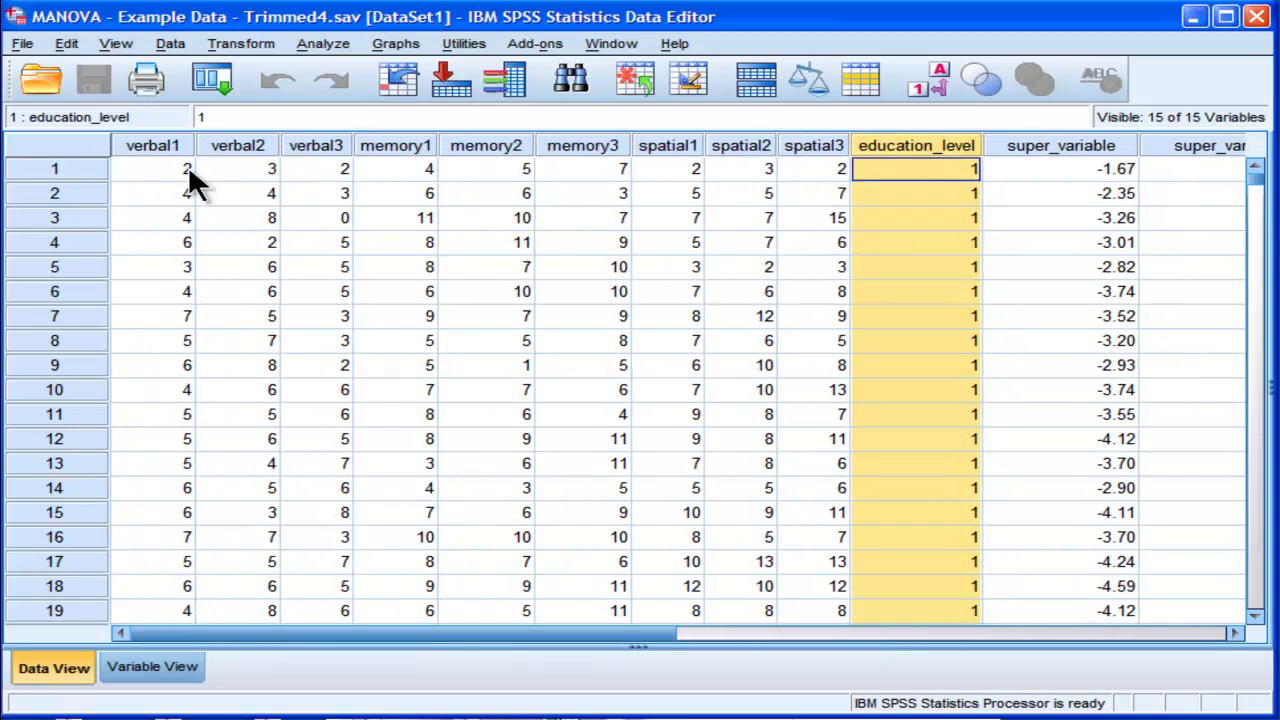
left_click_drag(160, 147, 302, 156)
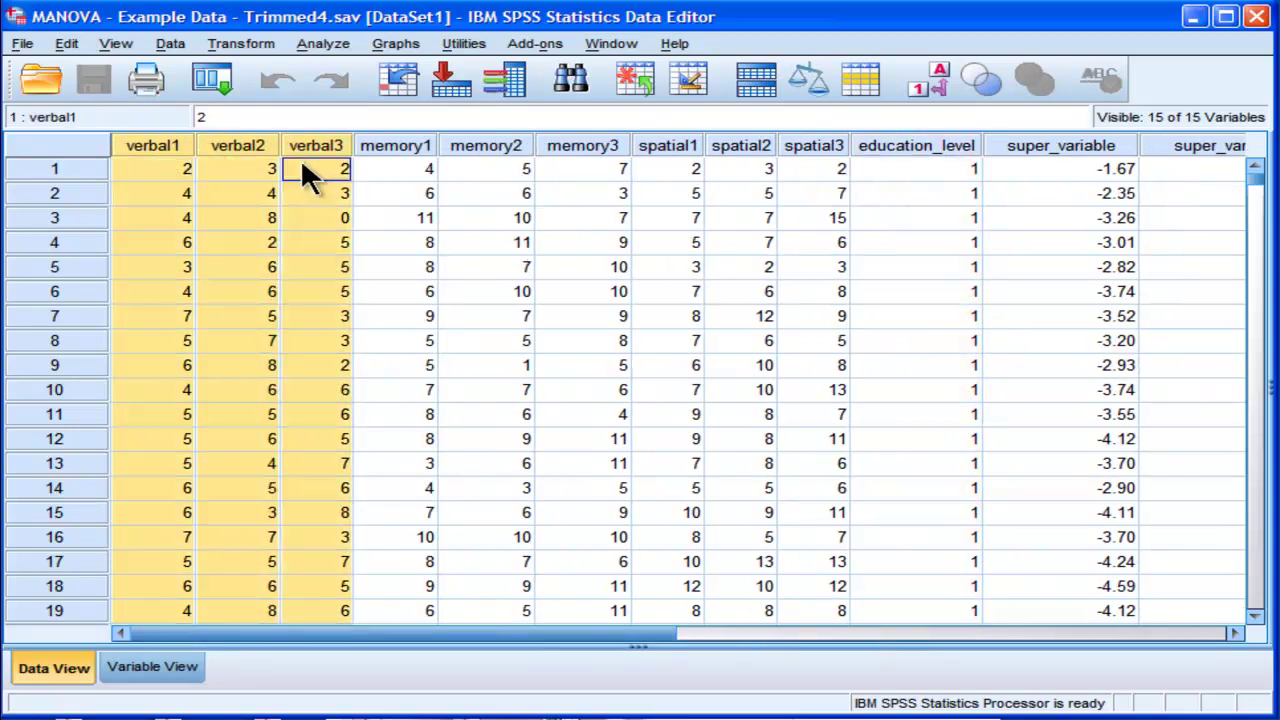
left_click(256, 167)
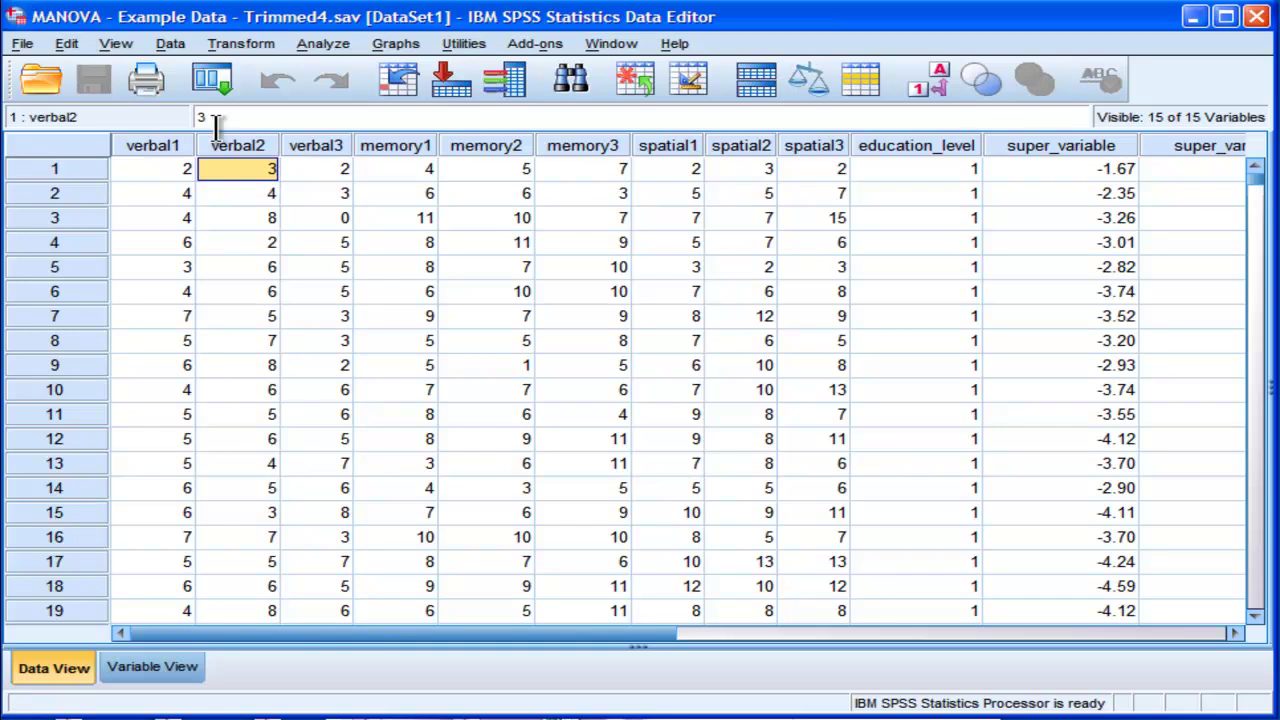
Step: Filter cases to education_level=1 (undergraduate) via Select Cases, then close the Output Viewer
left_click(170, 44)
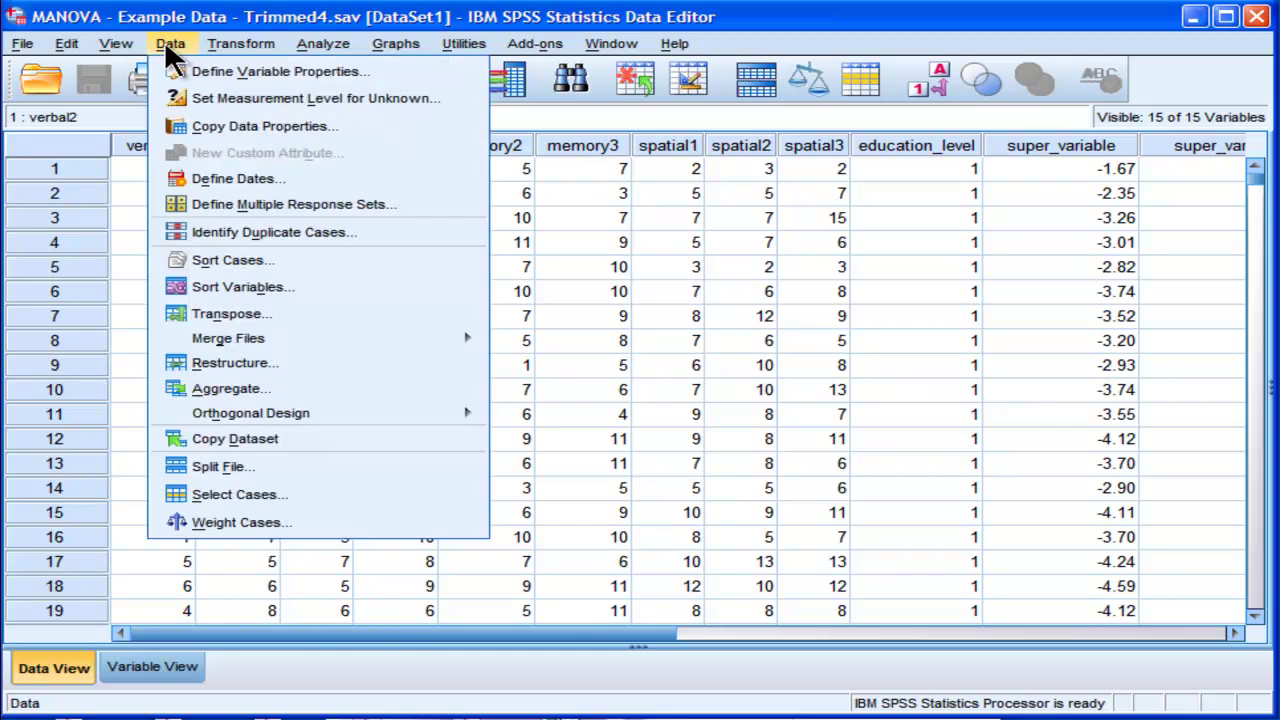
left_click(200, 496)
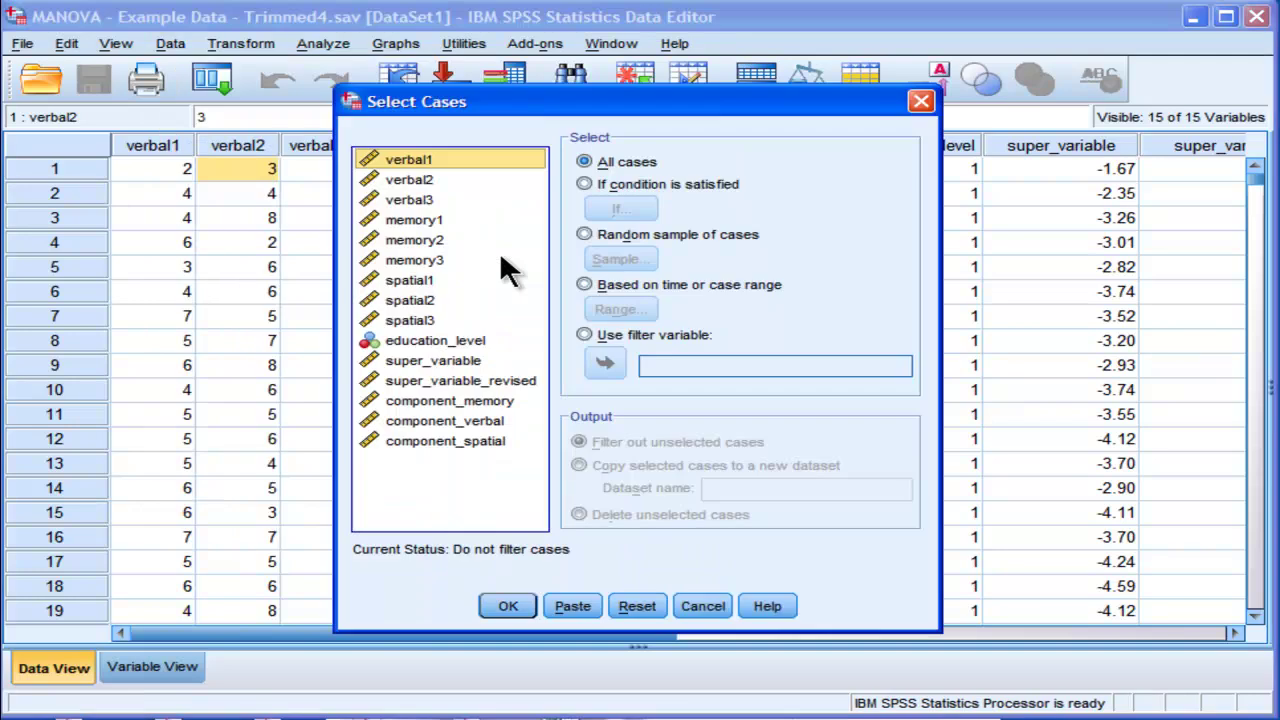
left_click(605, 186)
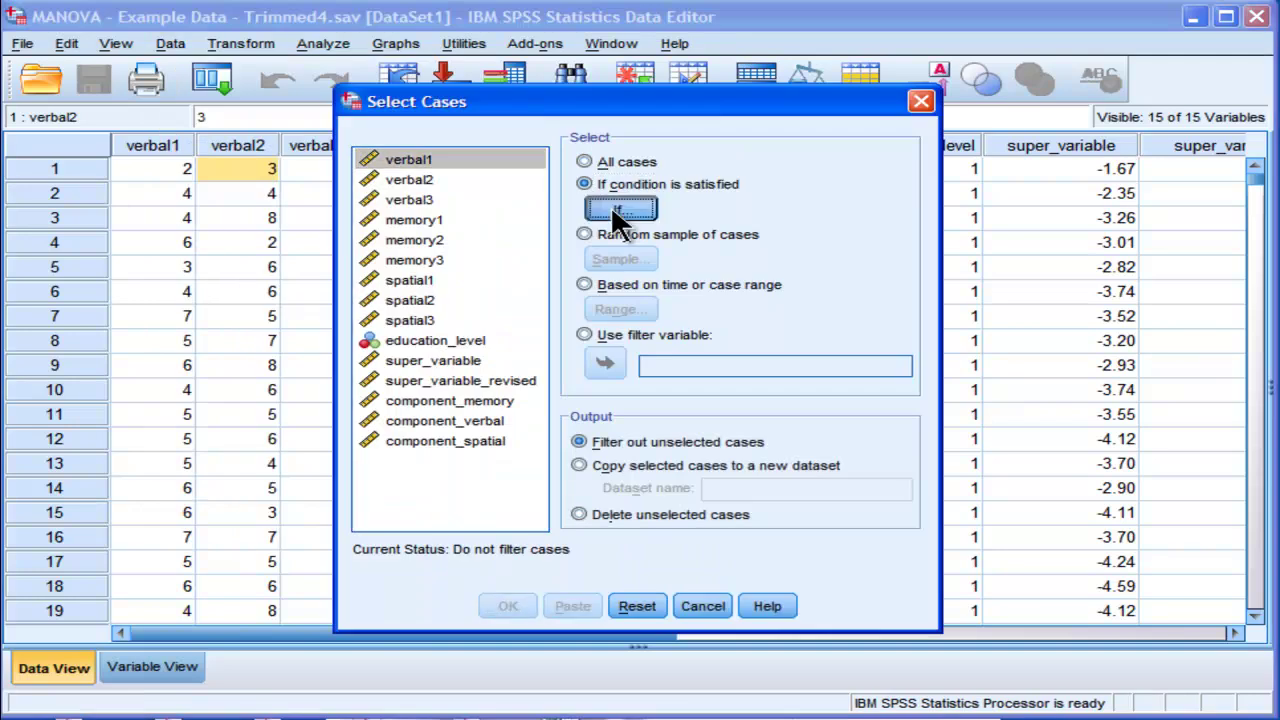
left_click(617, 210)
left_click(313, 340)
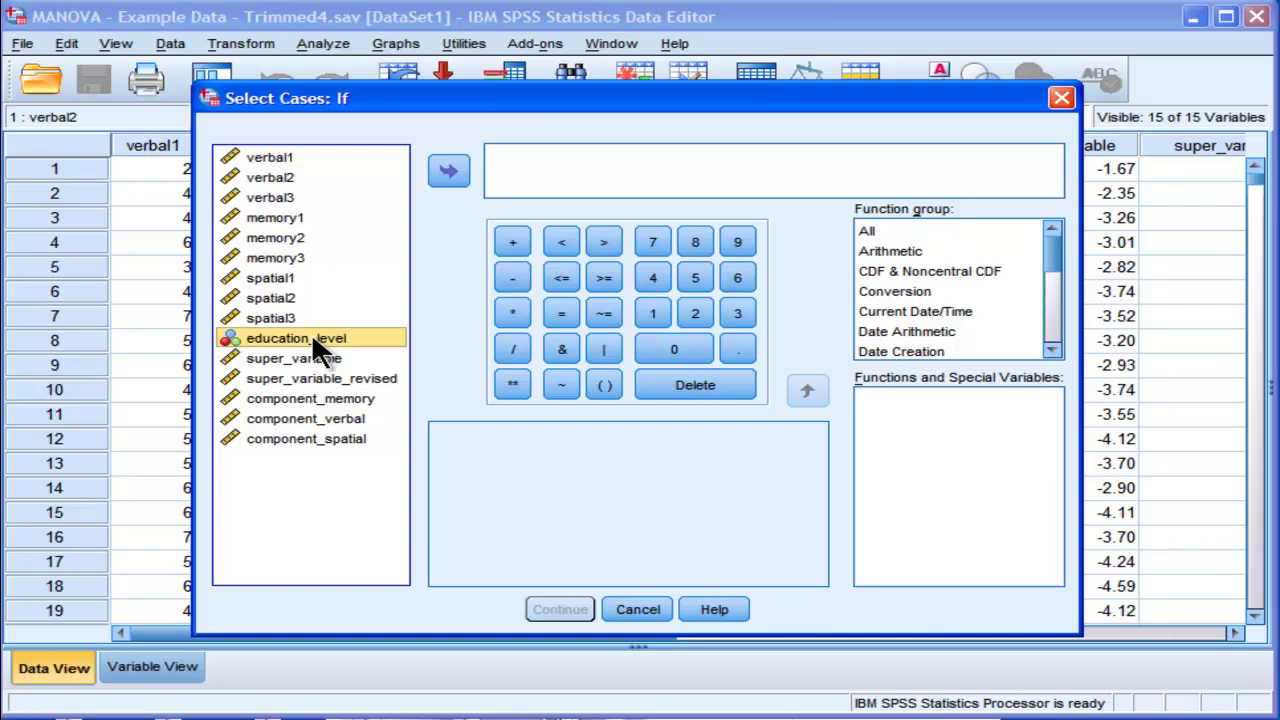
left_click(456, 168)
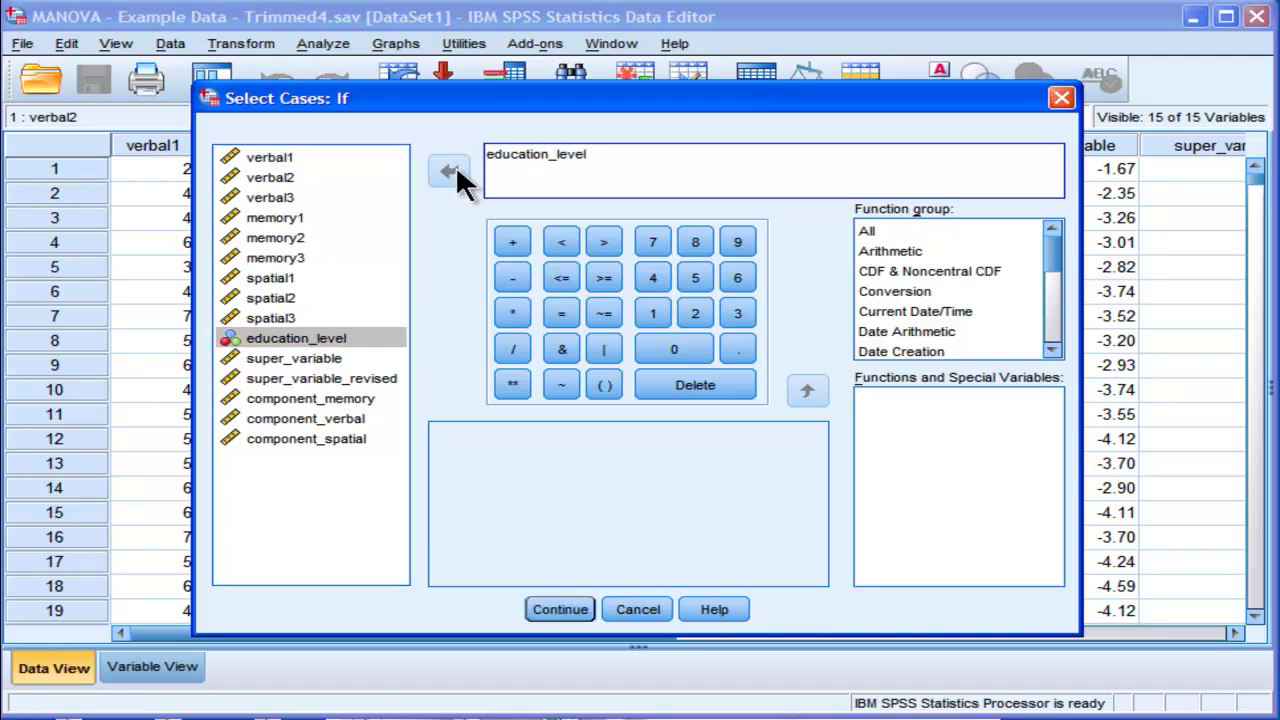
type("=1")
left_click(550, 608)
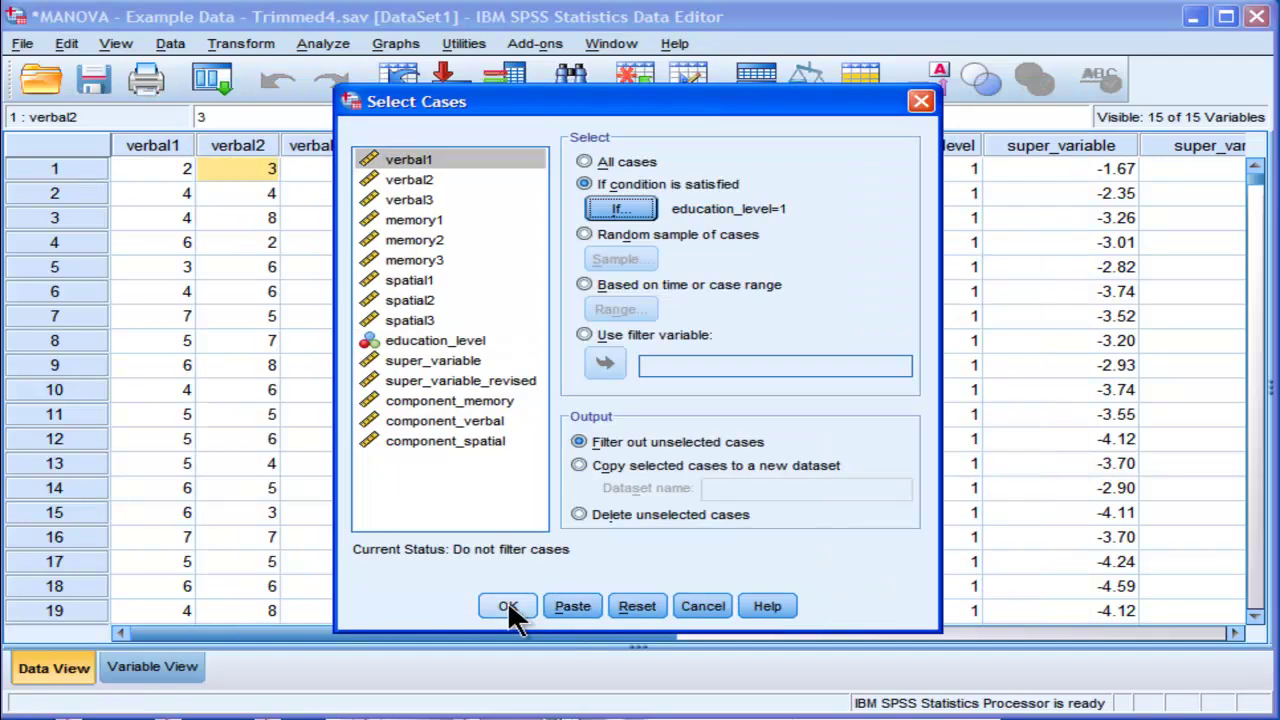
left_click(505, 601)
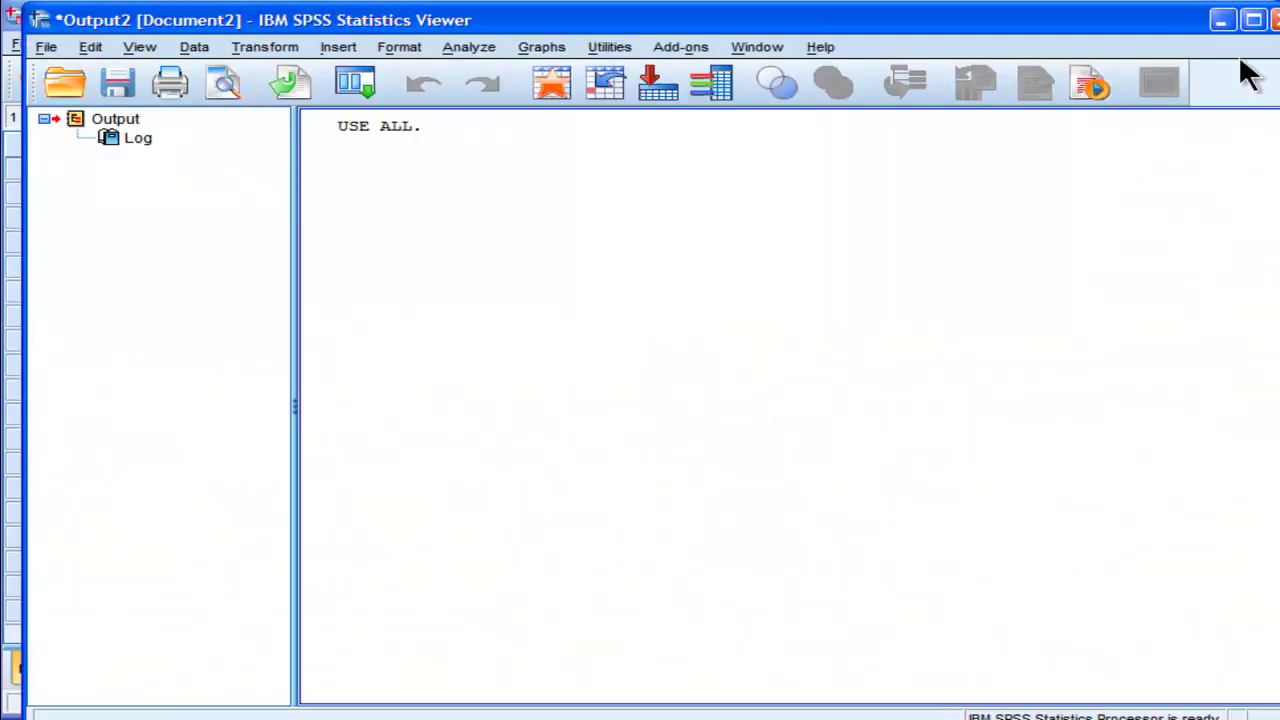
key("alt+F4")
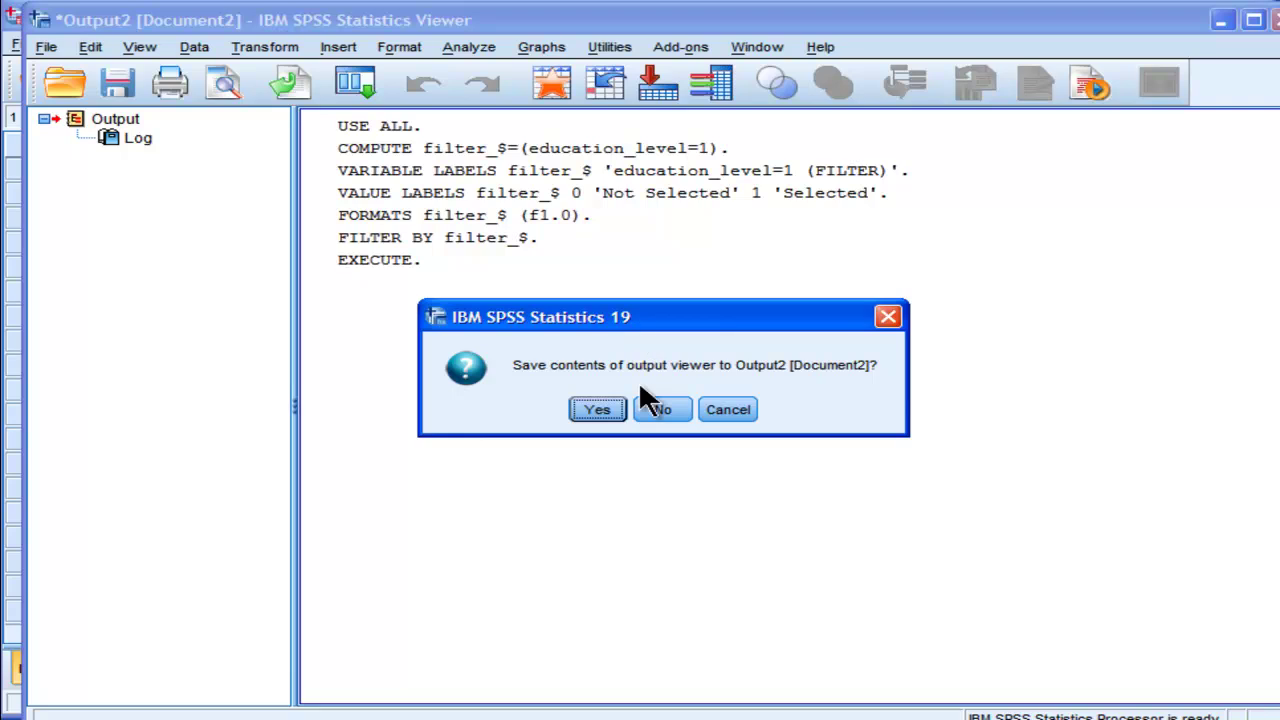
Step: Discard the old output, then run Pearson correlations on verbal1–verbal3 for the undergraduate cases
left_click(646, 402)
left_click(325, 44)
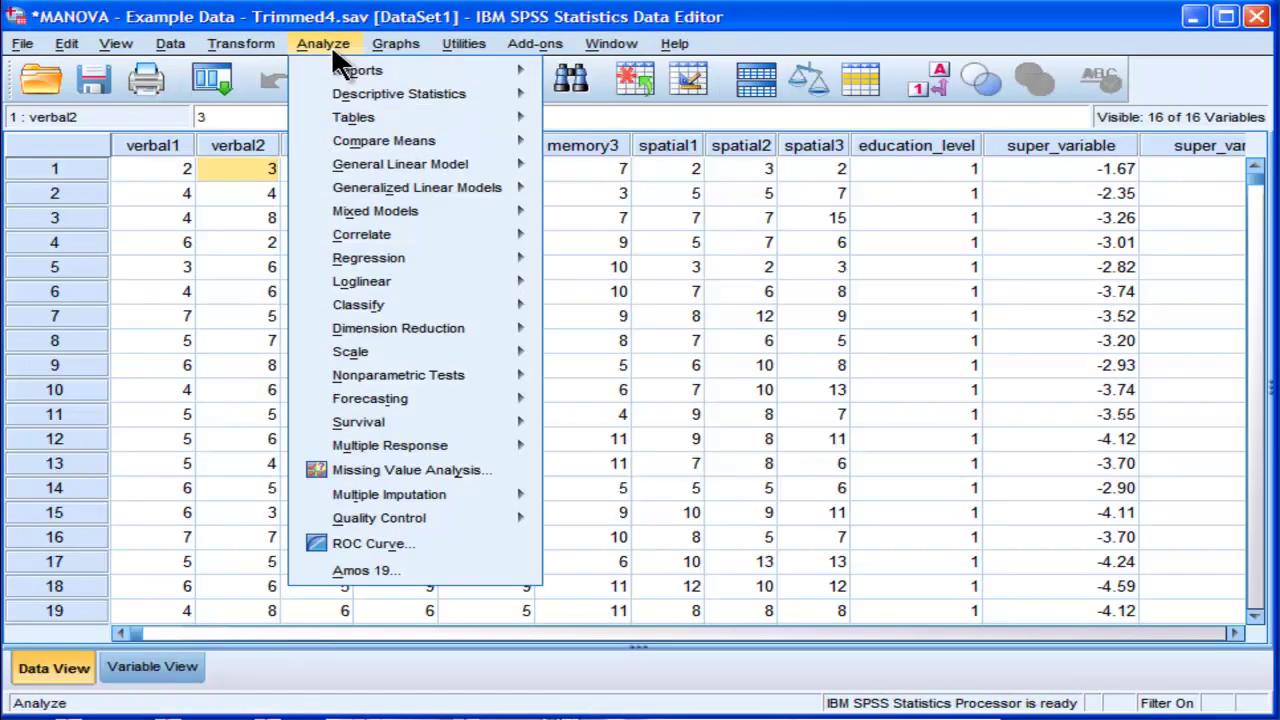
mouse_move(436, 238)
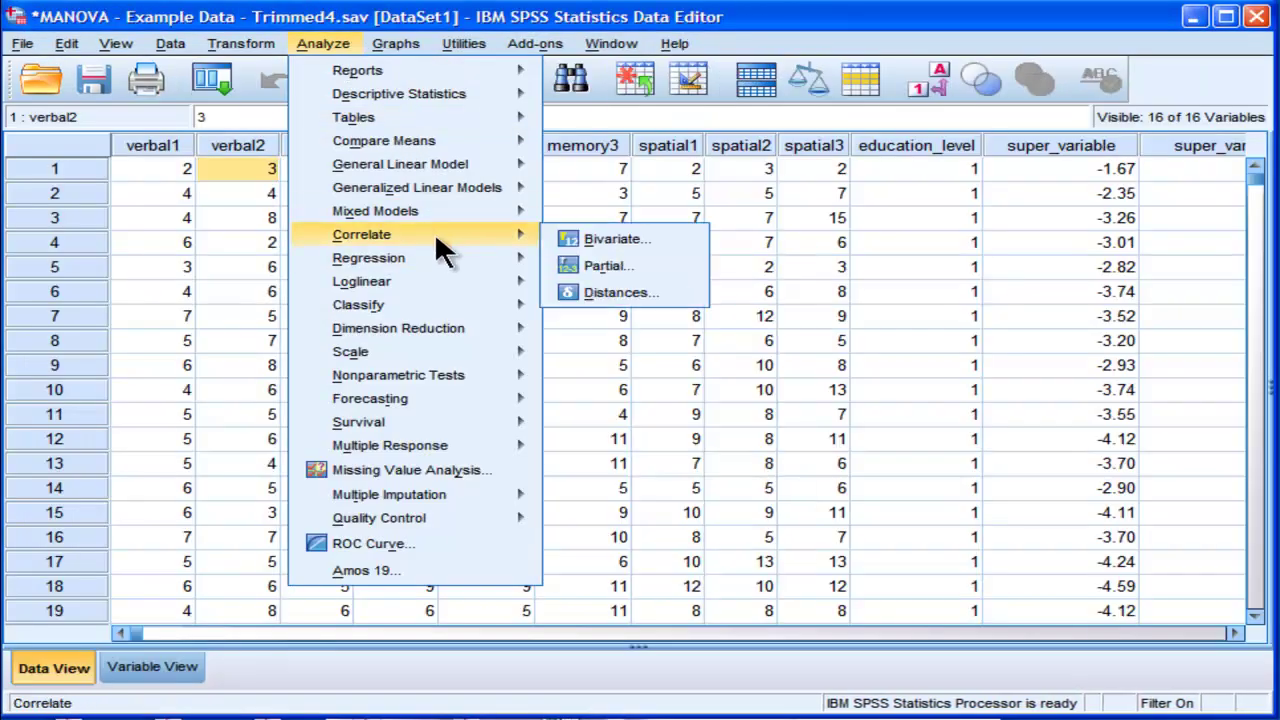
left_click(558, 239)
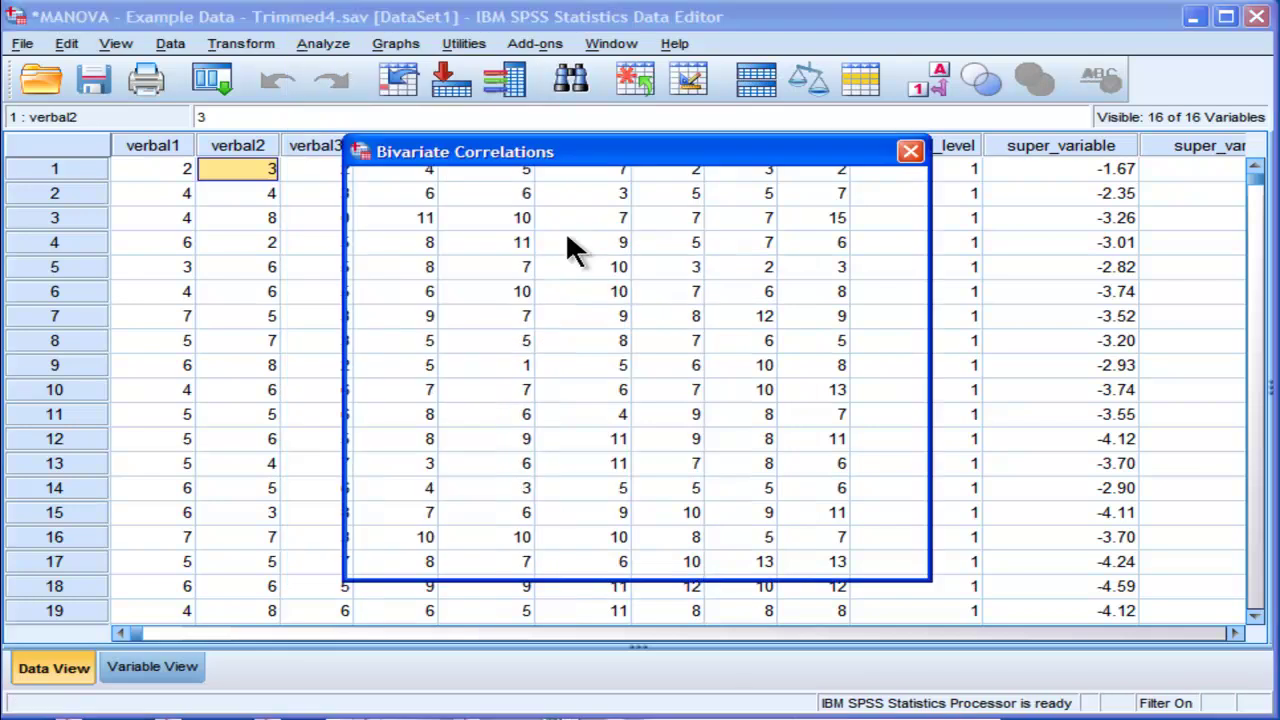
left_click(421, 250, "shift")
left_click(592, 286)
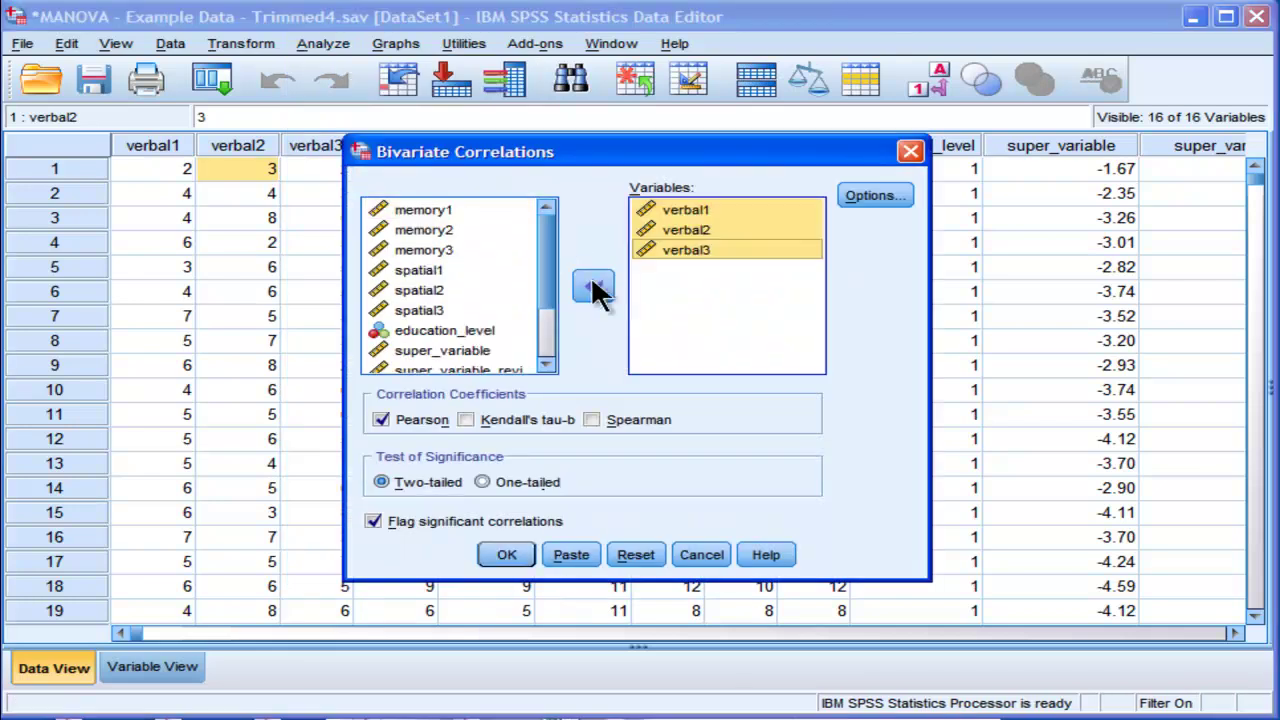
left_click(505, 555)
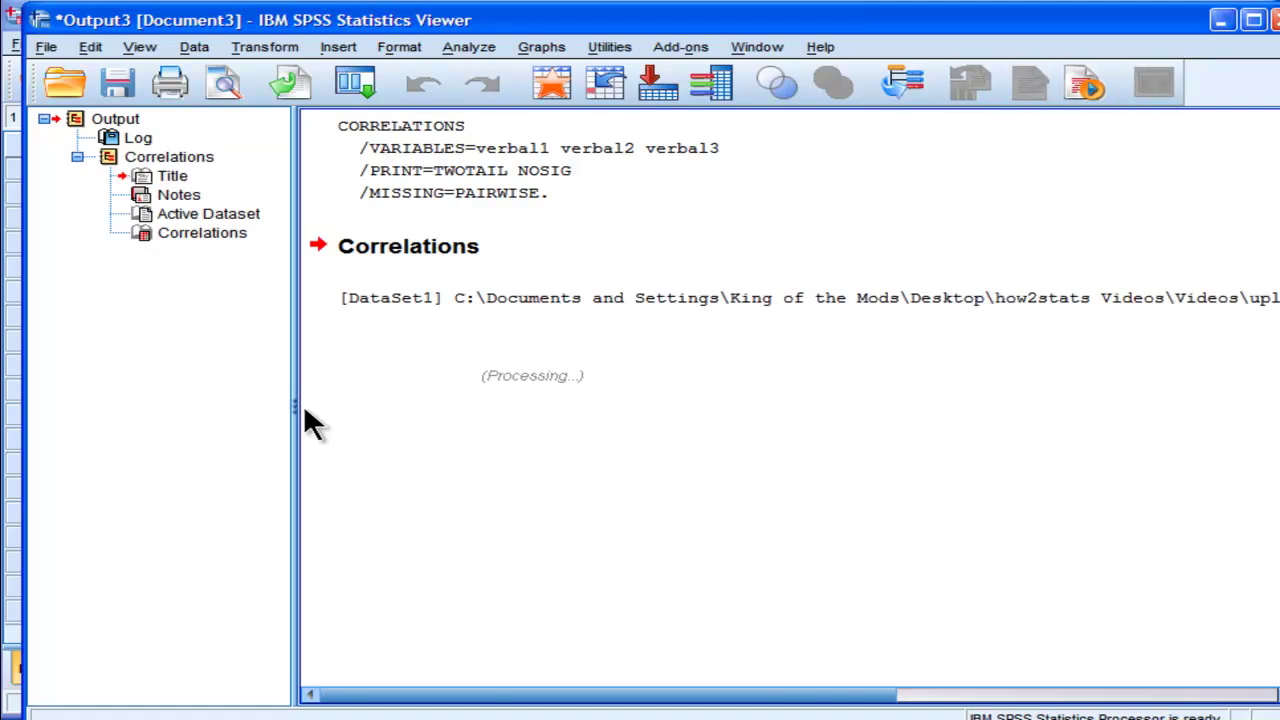
left_click_drag(295, 405, 147, 402)
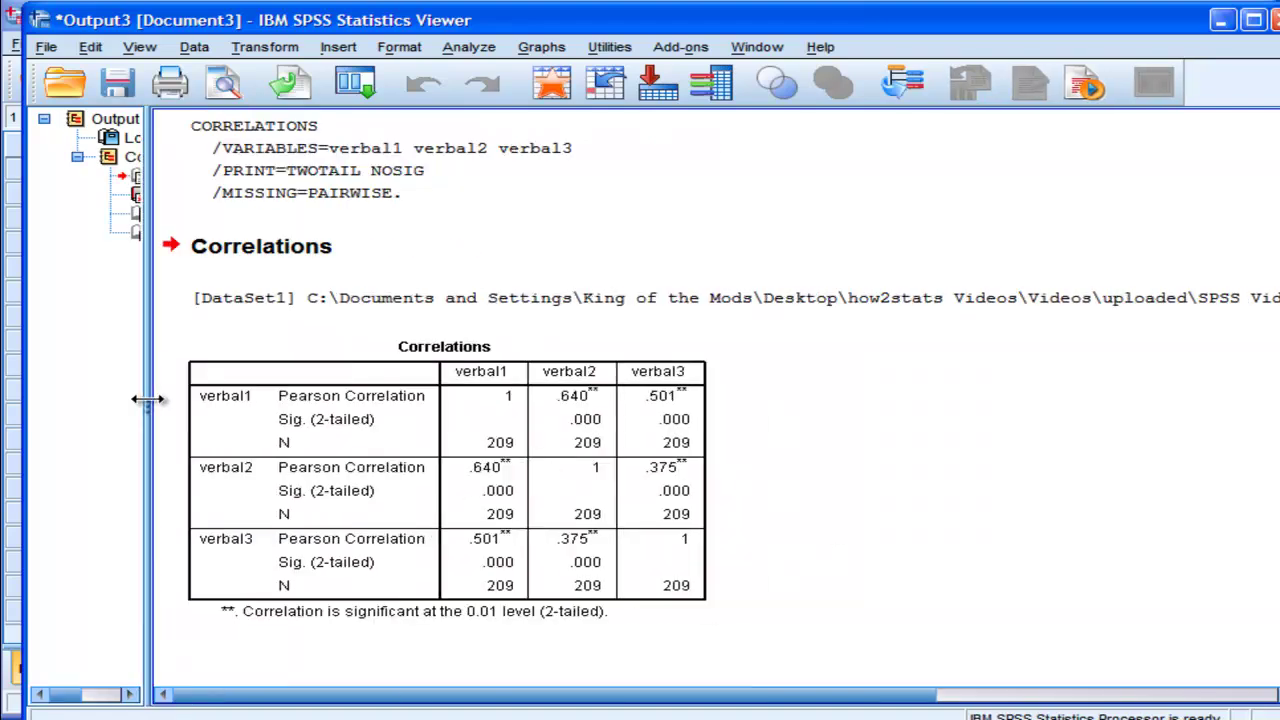
left_click(370, 460)
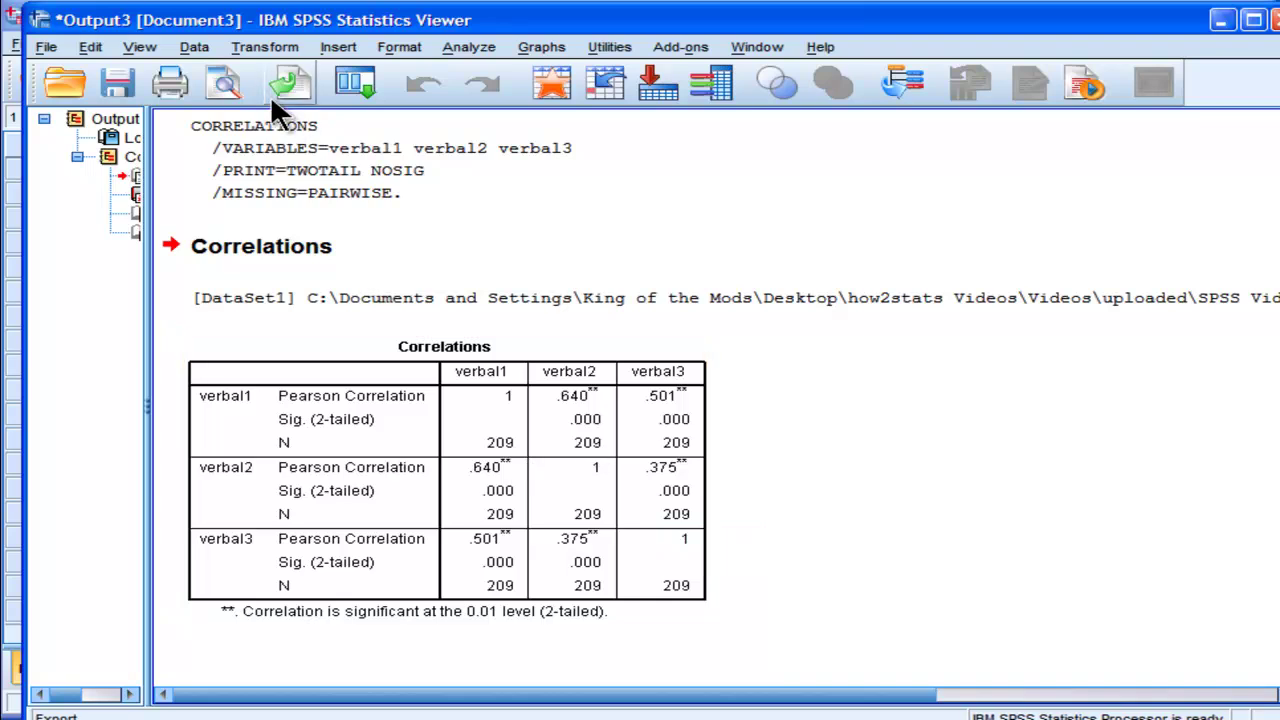
Step: Change the Select Cases condition to education_level=2 so only masters cases are kept
left_click_drag(534, 23, 511, 22)
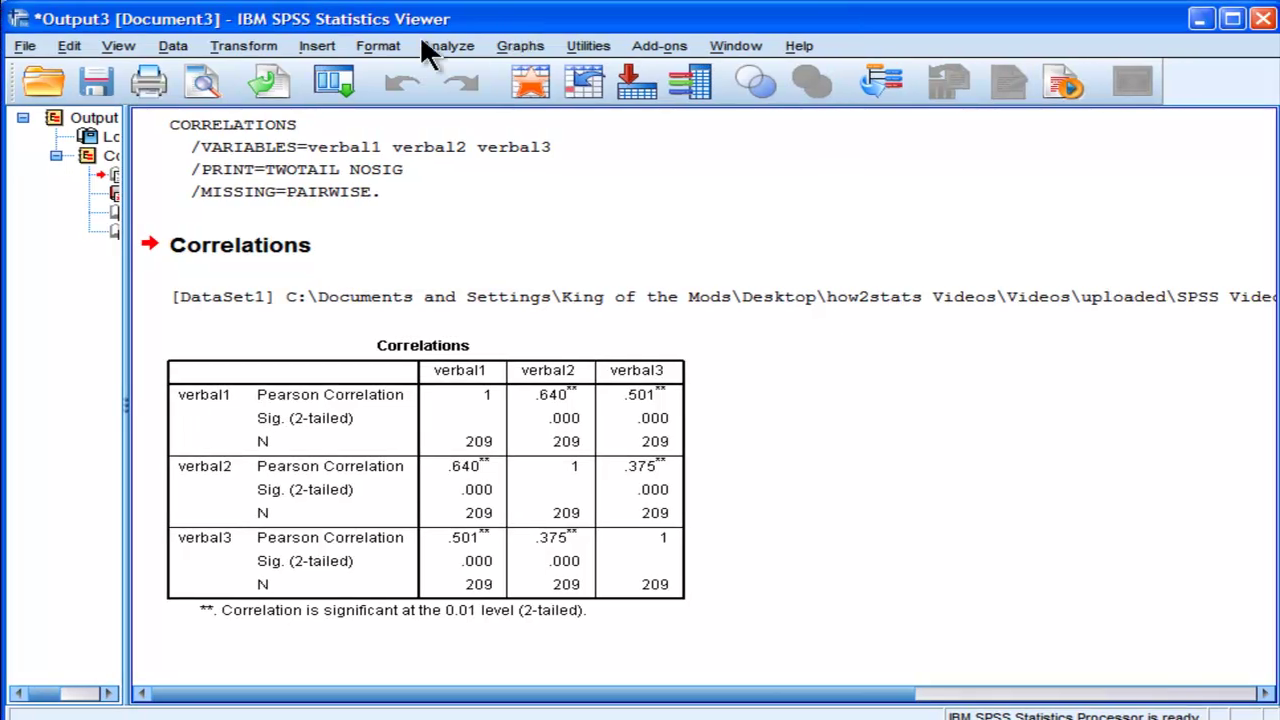
left_click(172, 47)
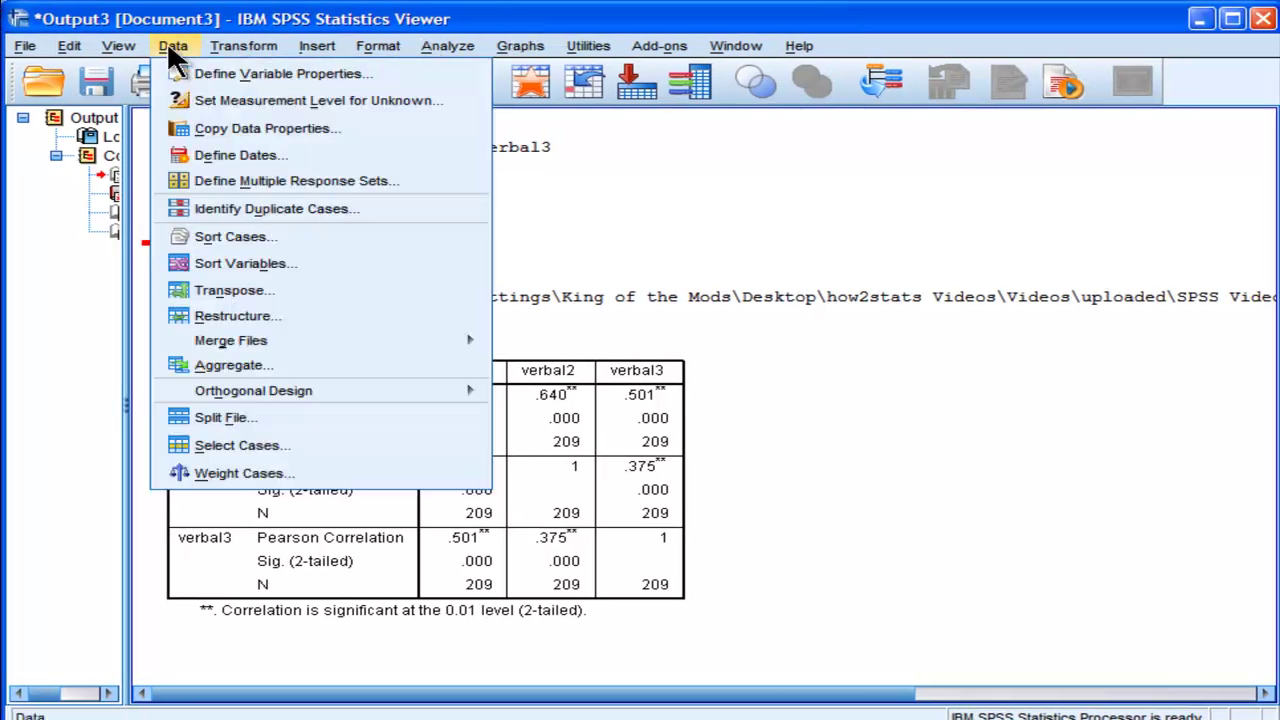
left_click(235, 440)
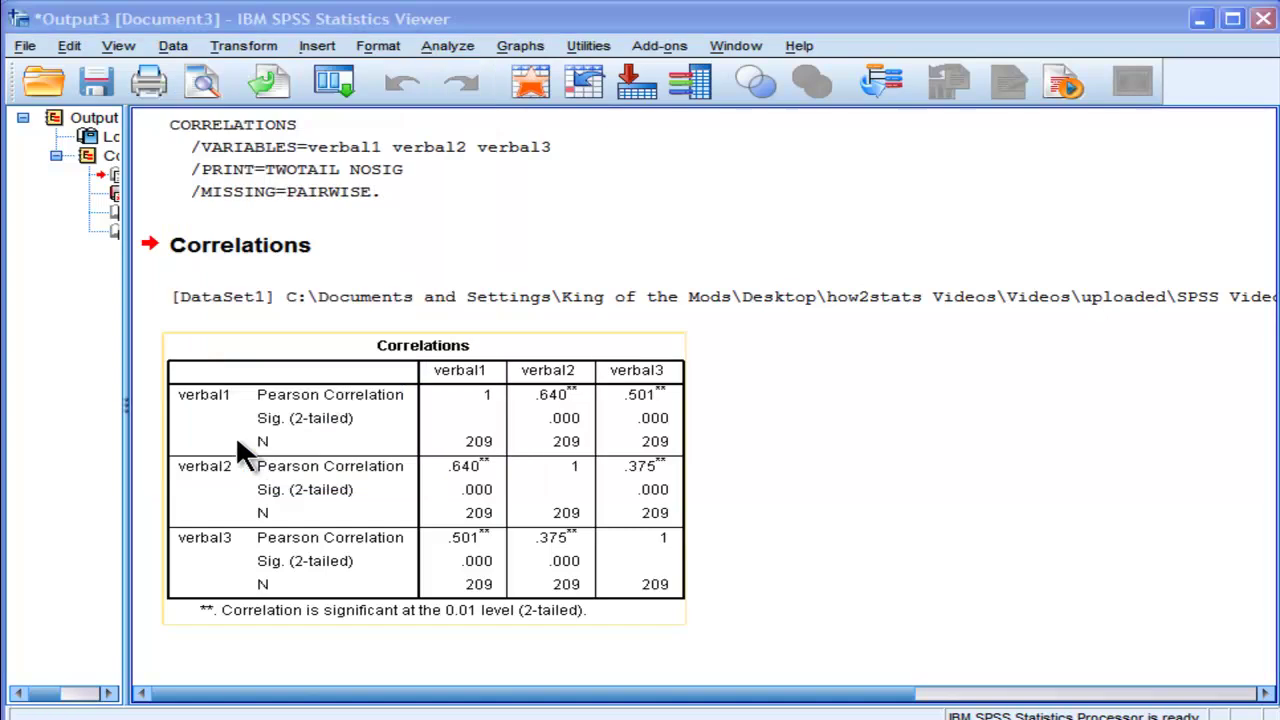
left_click(630, 220)
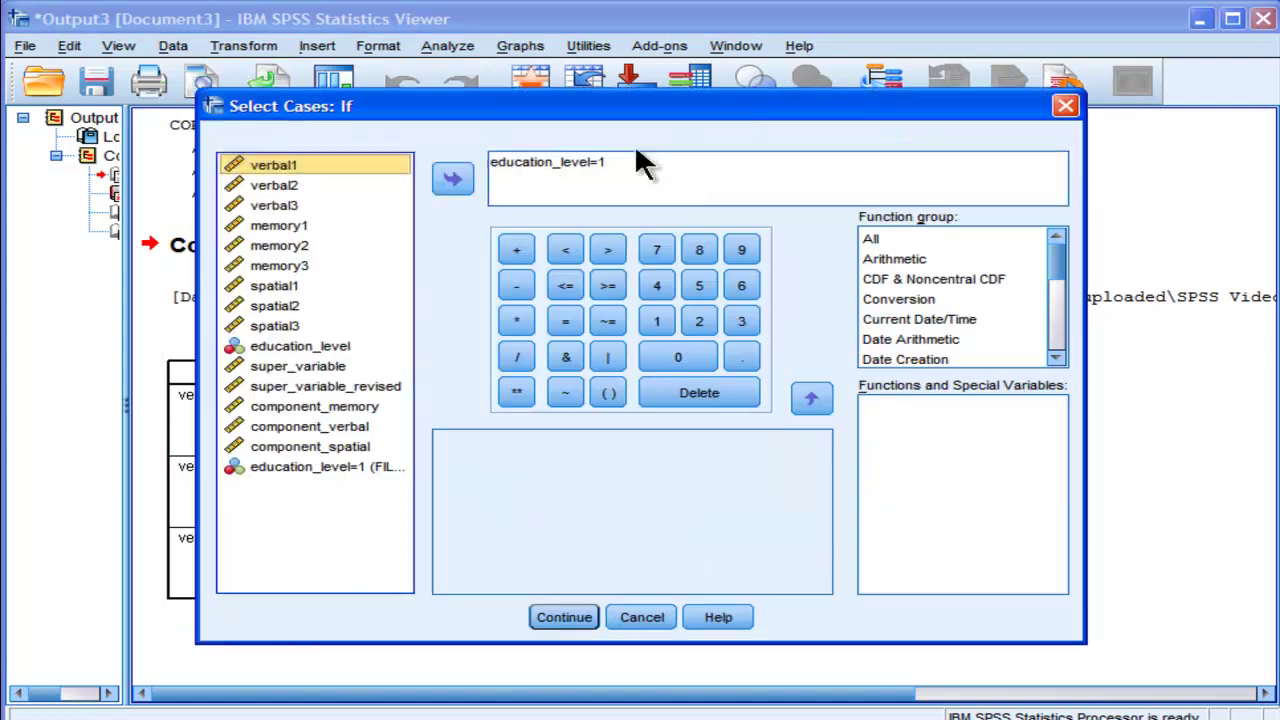
key("BackSpace")
type("2")
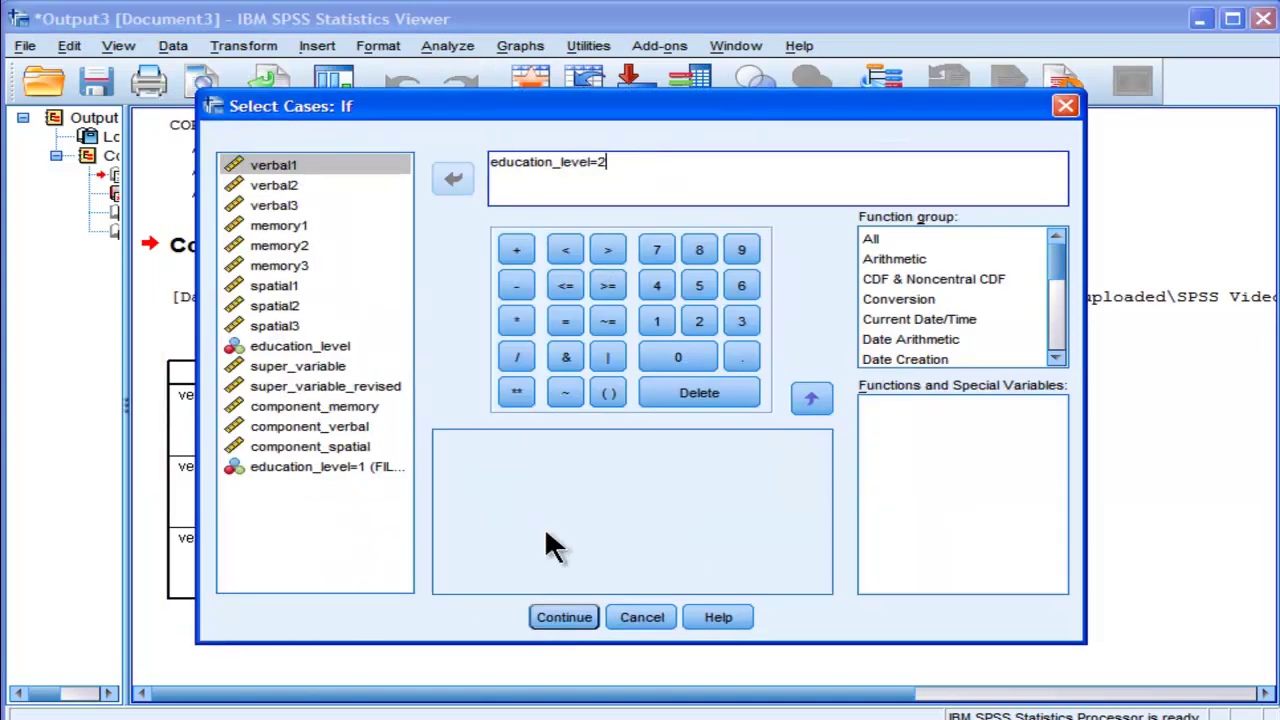
left_click(555, 617)
left_click(515, 612)
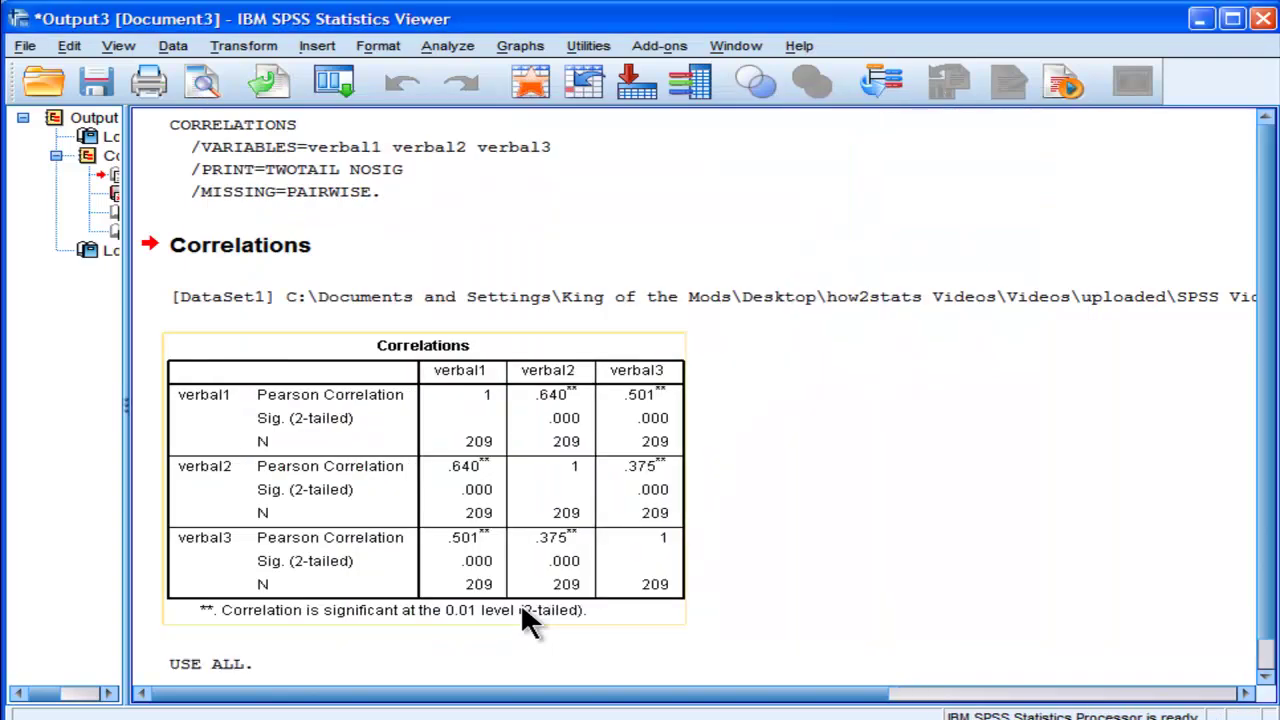
scroll(1265, 570, "down", 3)
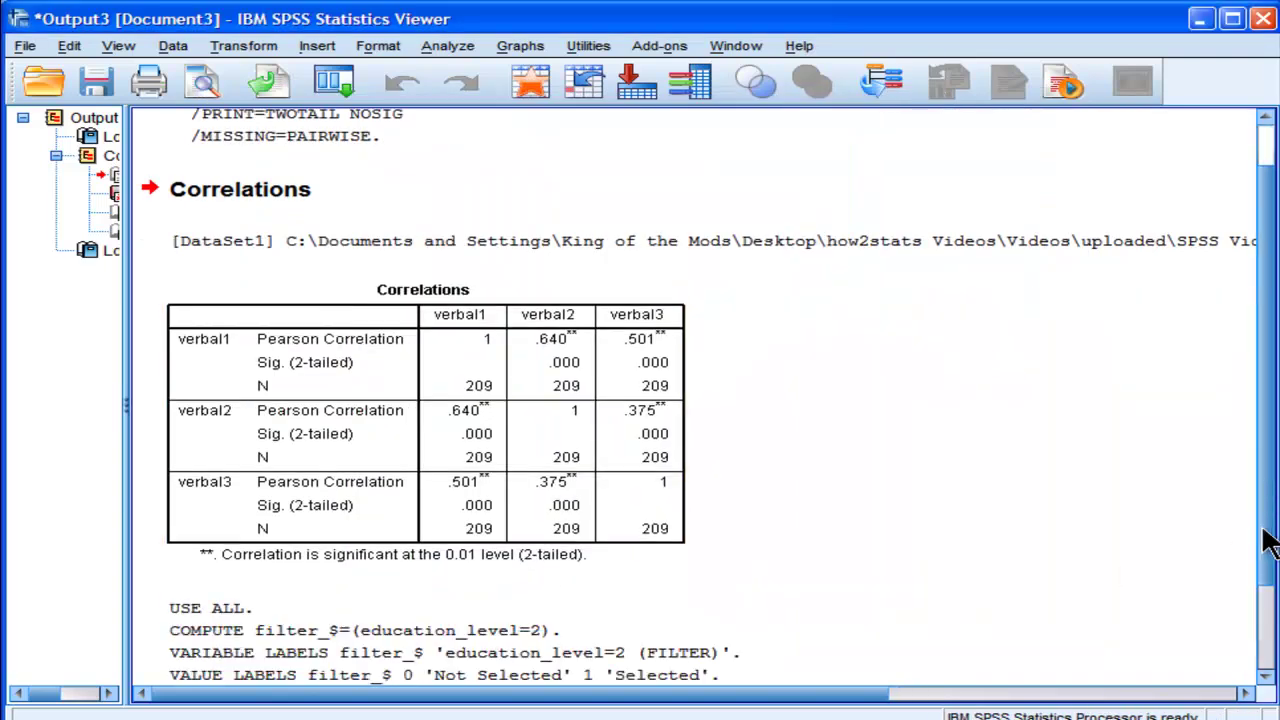
scroll(1267, 620, "down", 2)
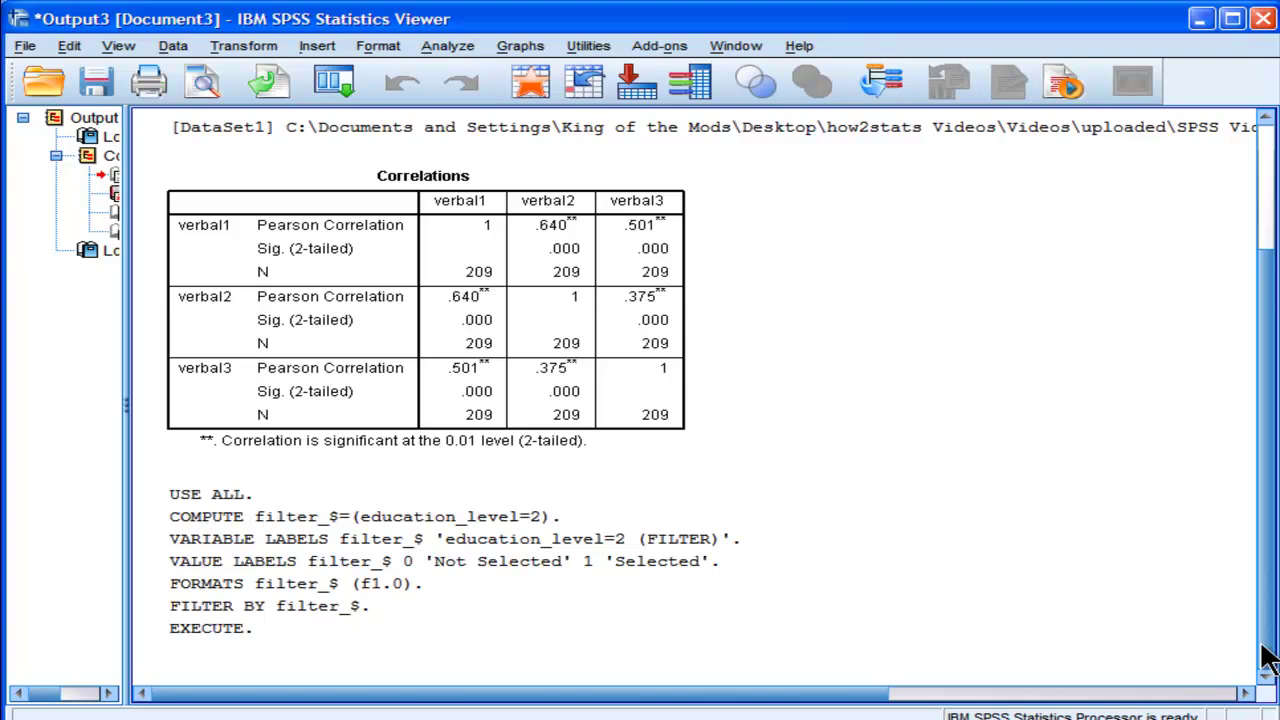
Step: Rerun the verbal1–verbal3 bivariate correlations on the 211 masters cases and select the new table
left_click(440, 42)
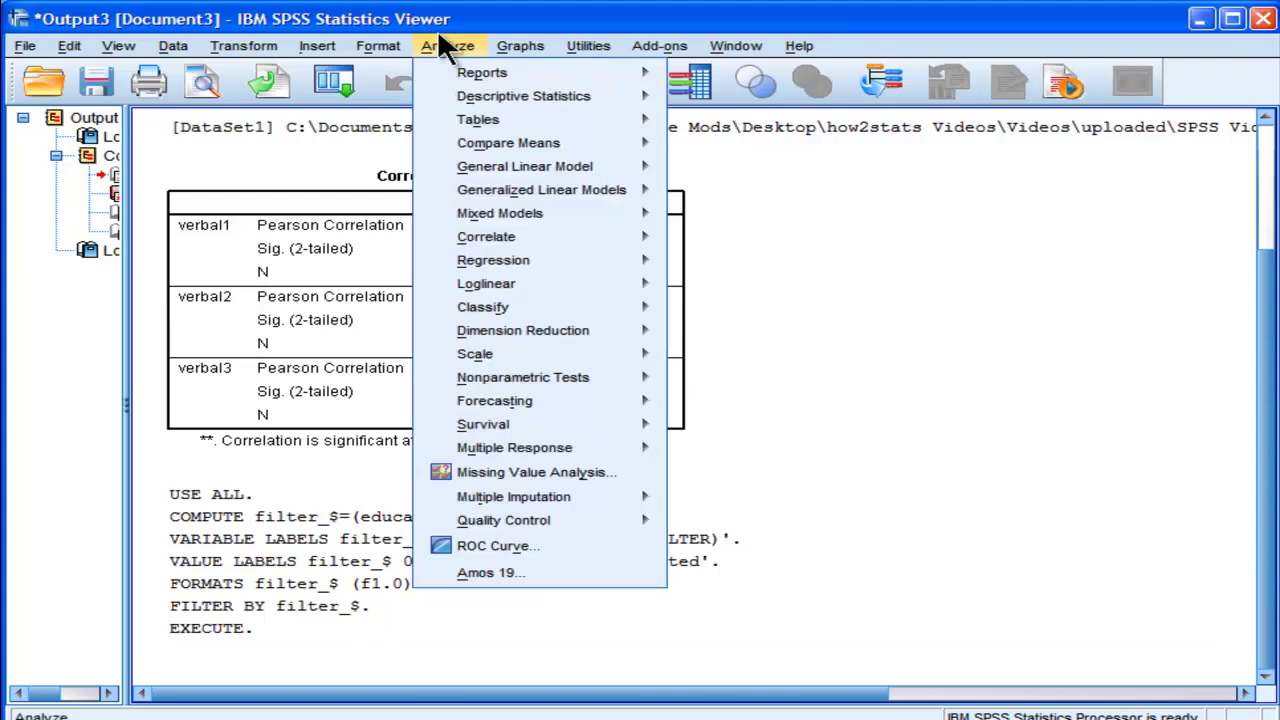
left_click(447, 45)
left_click(445, 49)
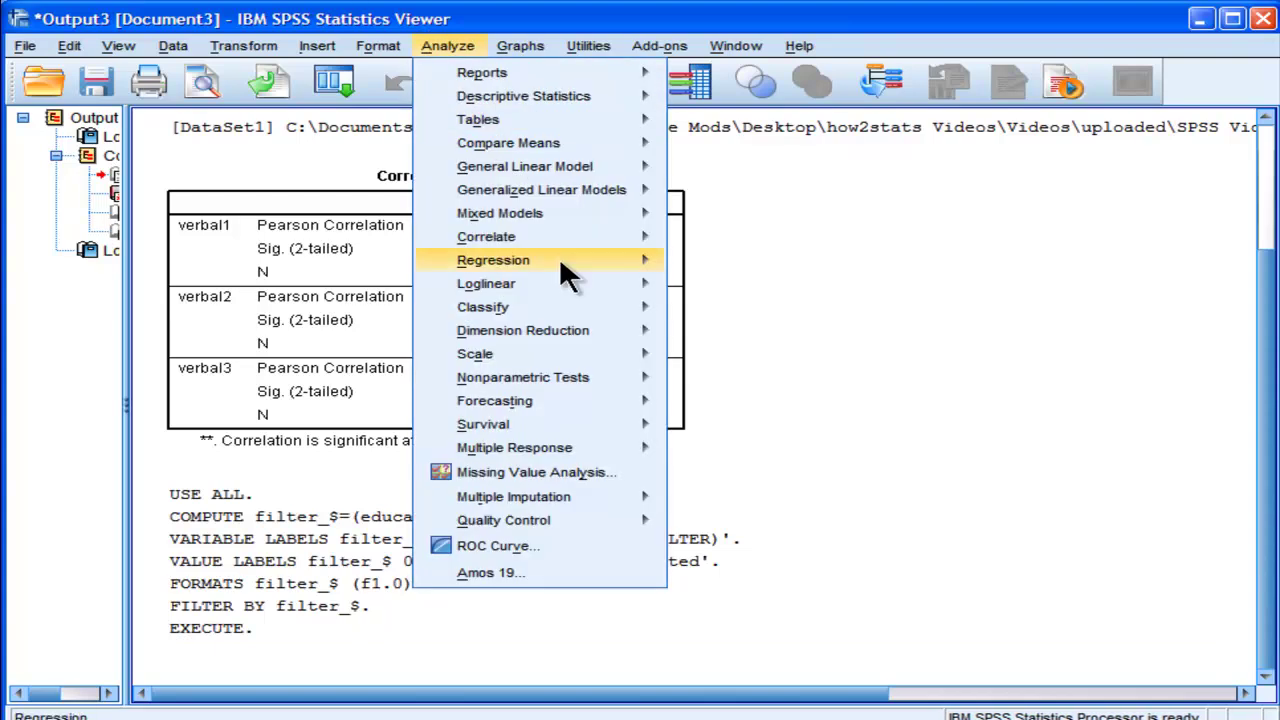
mouse_move(559, 240)
left_click(709, 249)
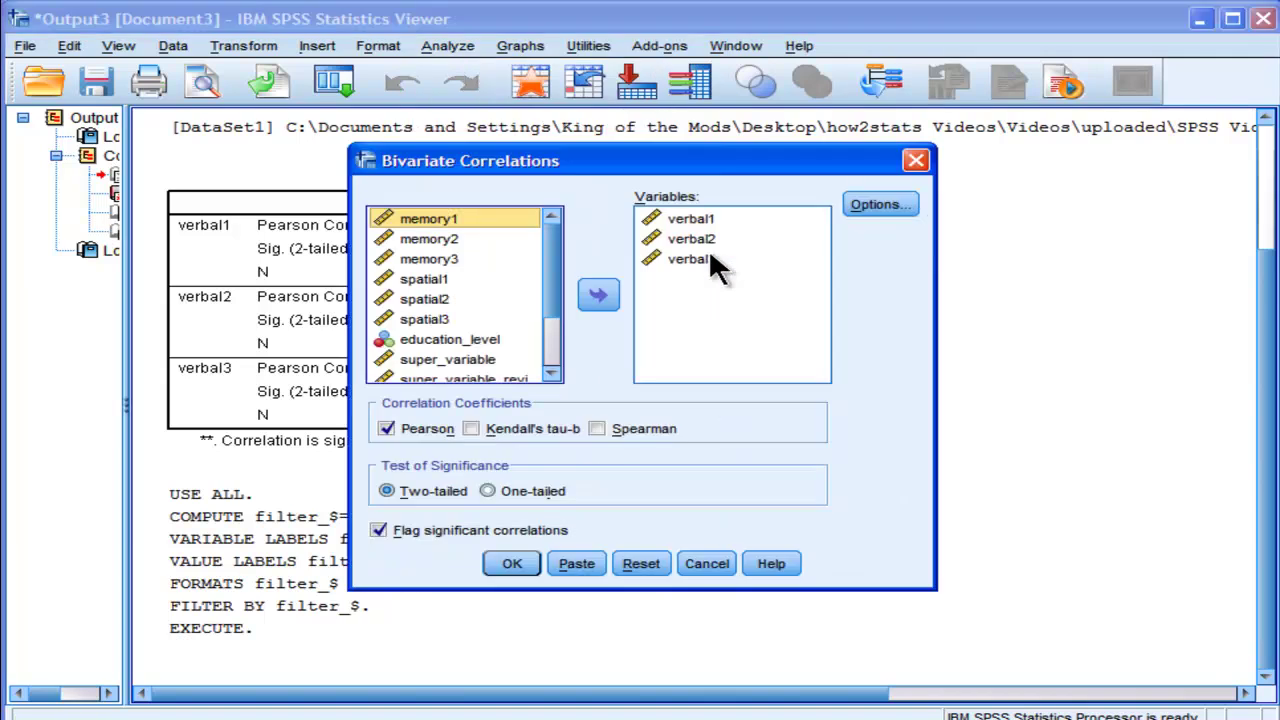
left_click(514, 560)
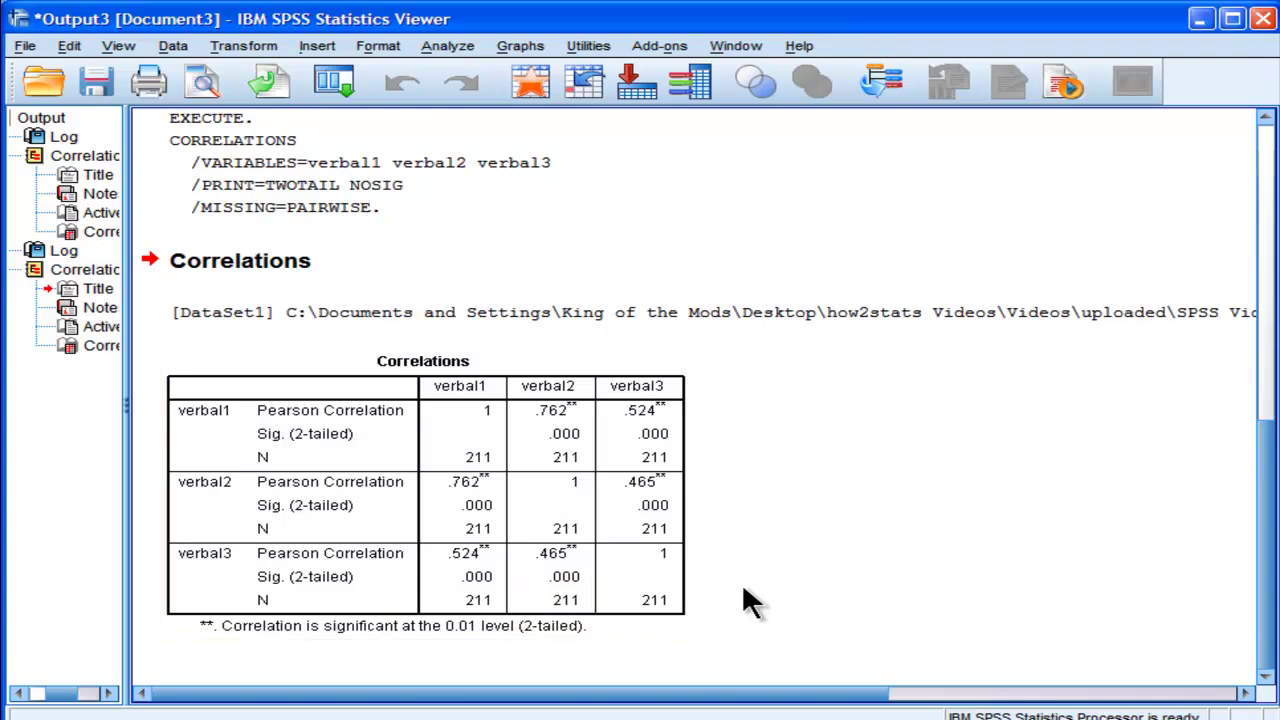
left_click(483, 470)
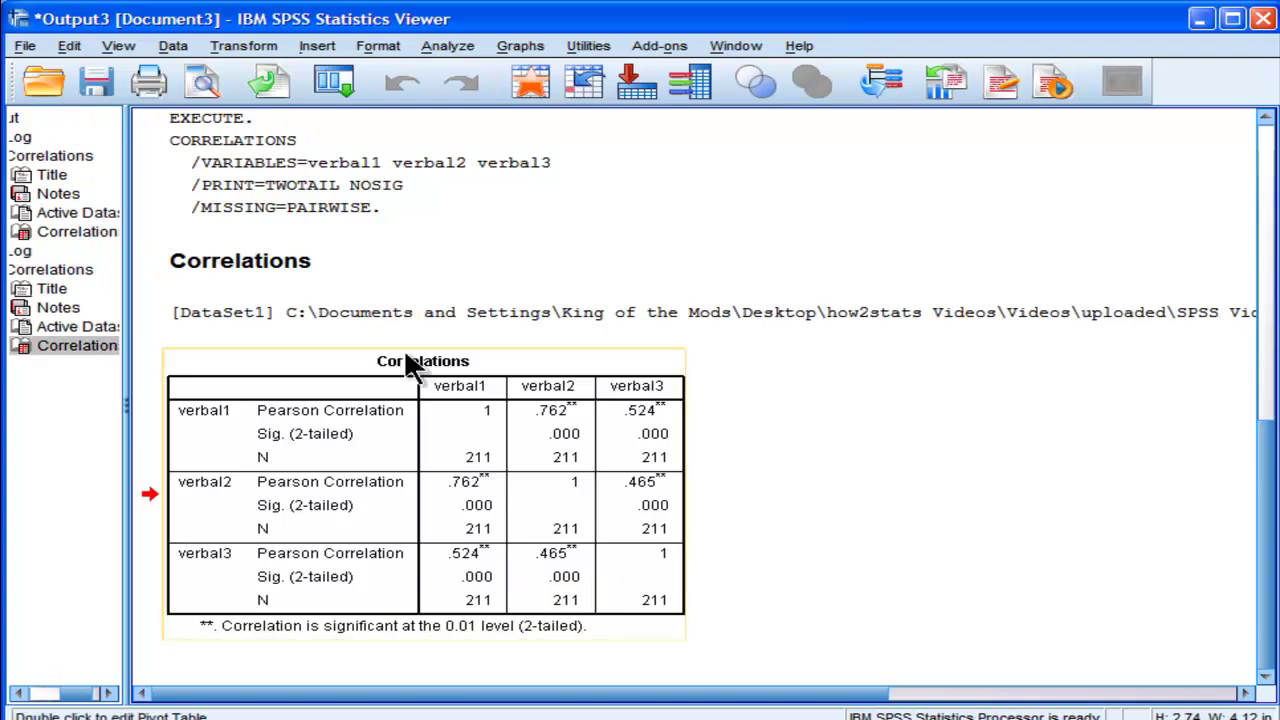
left_click(173, 47)
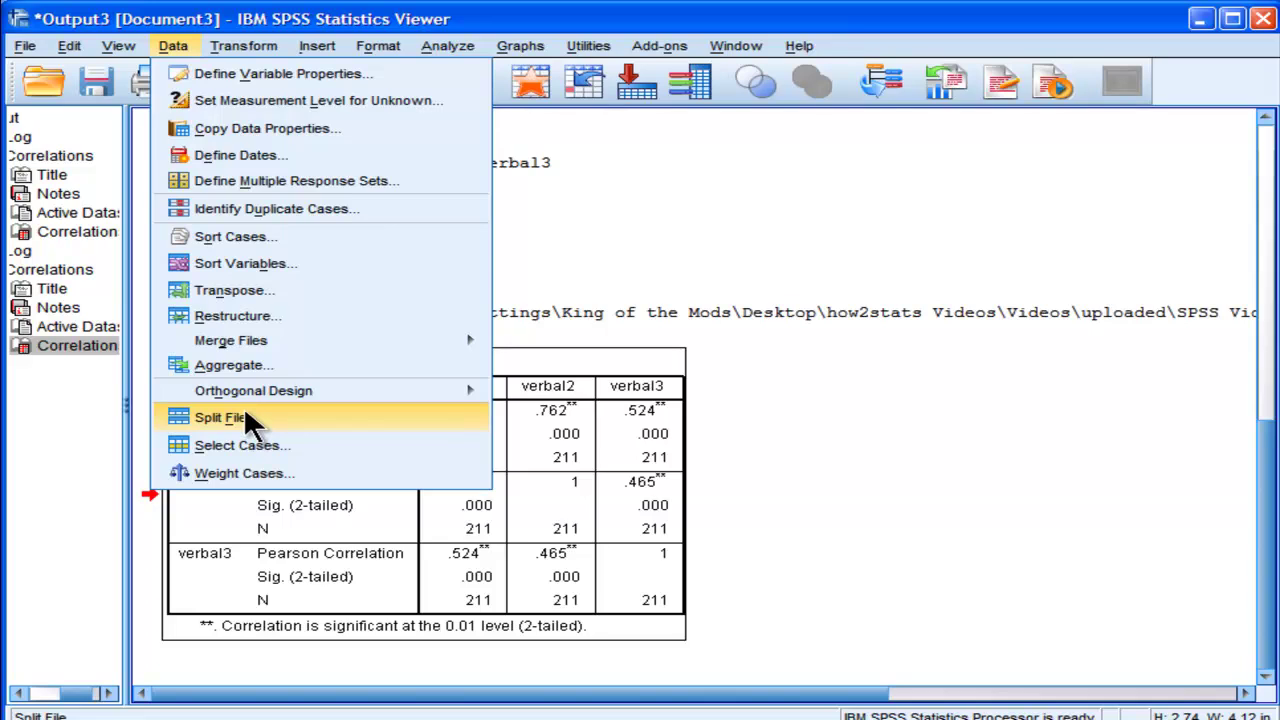
Step: Set Select Cases back to All cases to remove the filter
left_click(245, 440)
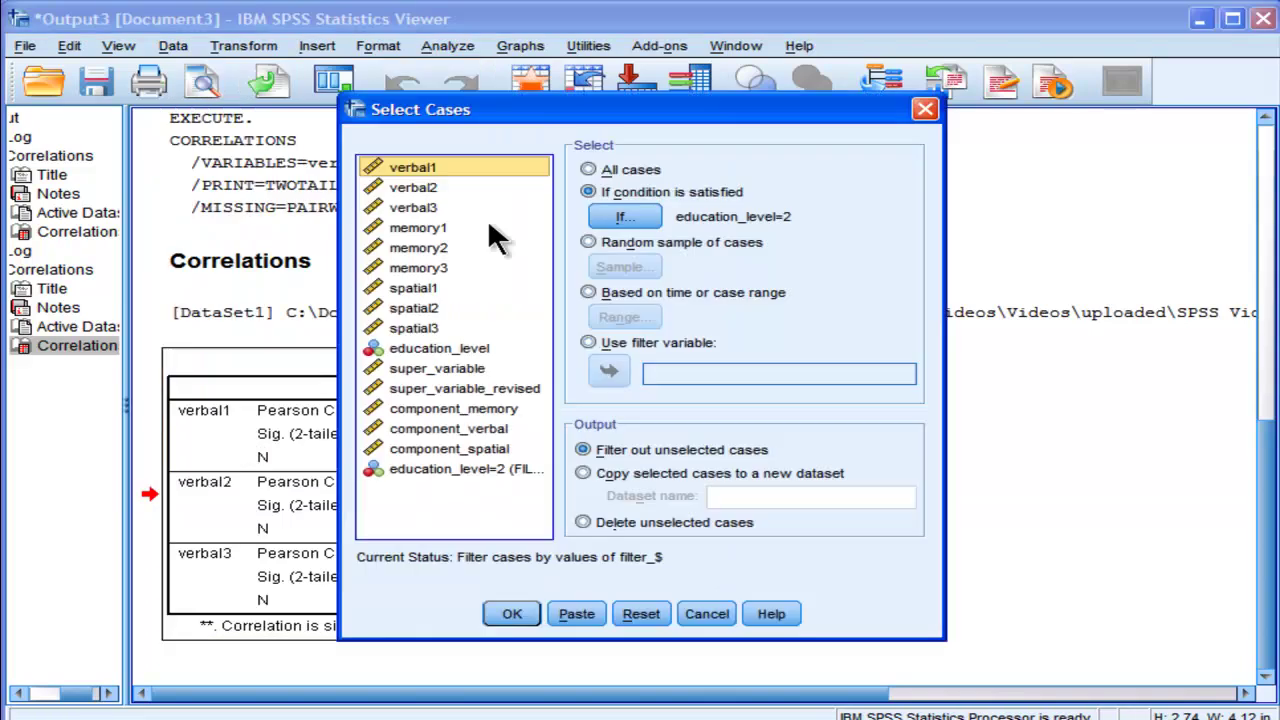
left_click(588, 169)
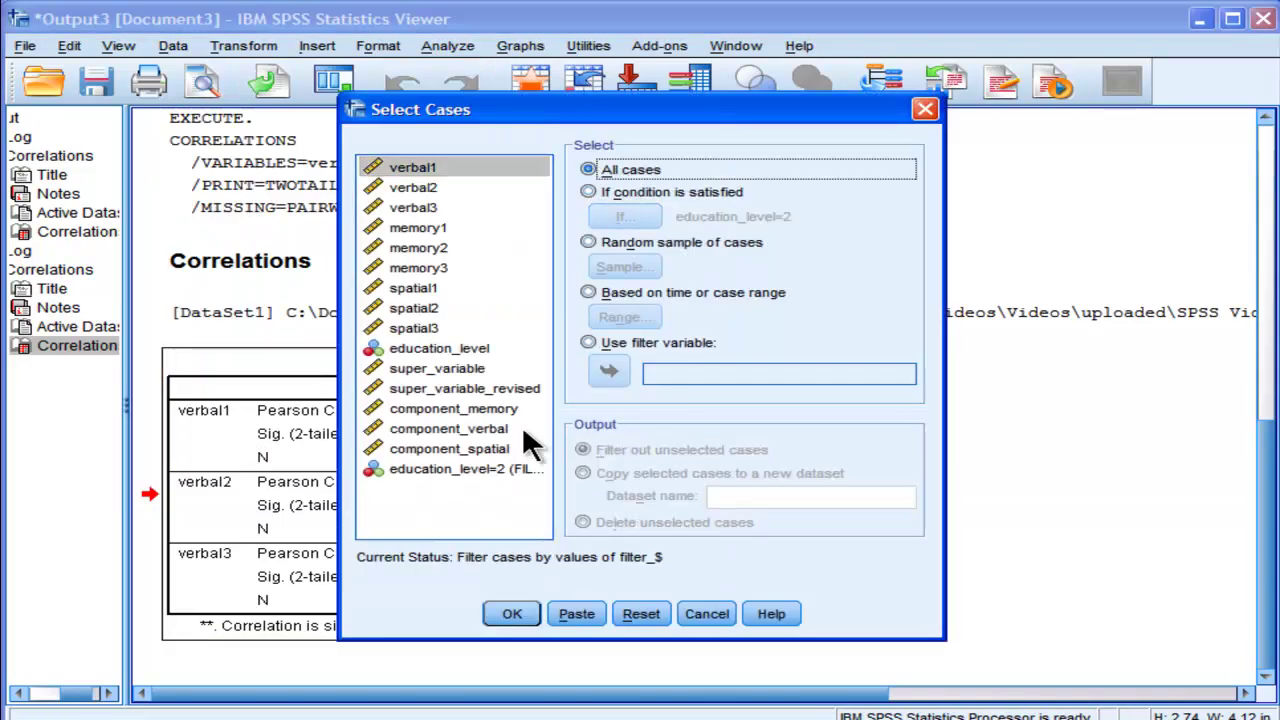
left_click(510, 613)
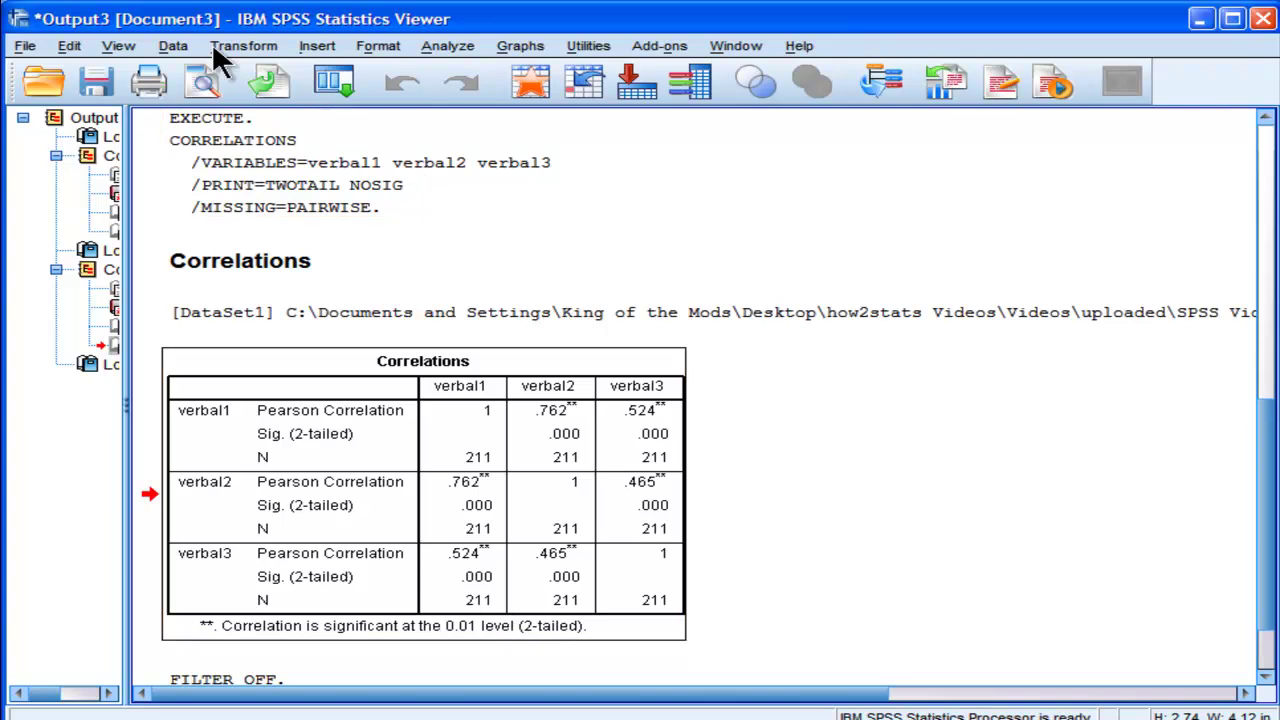
Step: Split the file with Compare groups, using education_level as the grouping variable
left_click(172, 45)
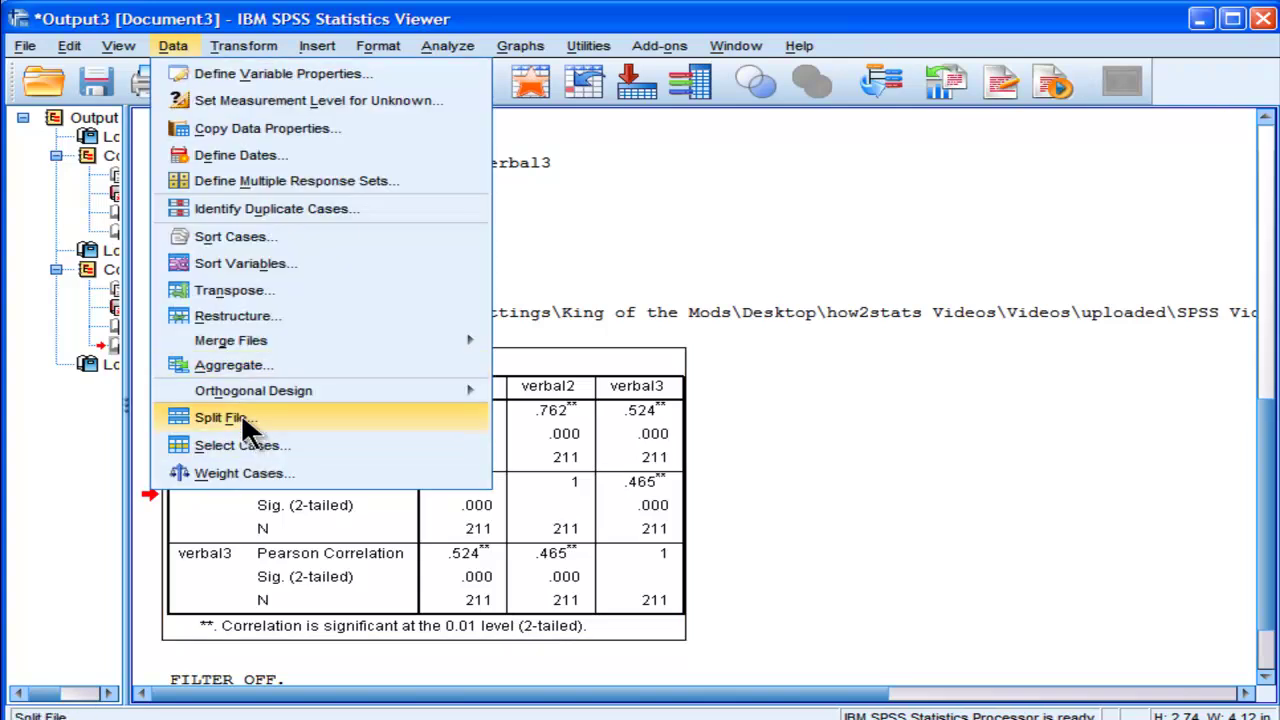
left_click(241, 417)
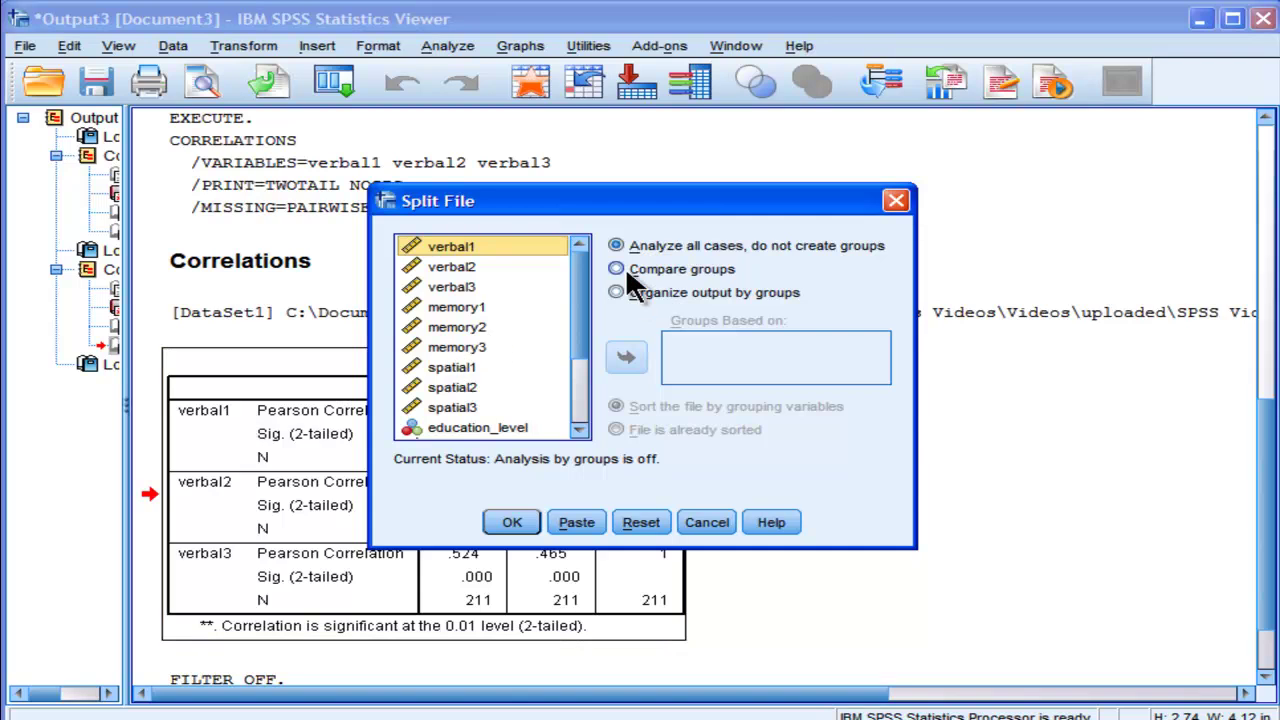
left_click(625, 268)
left_click(624, 290)
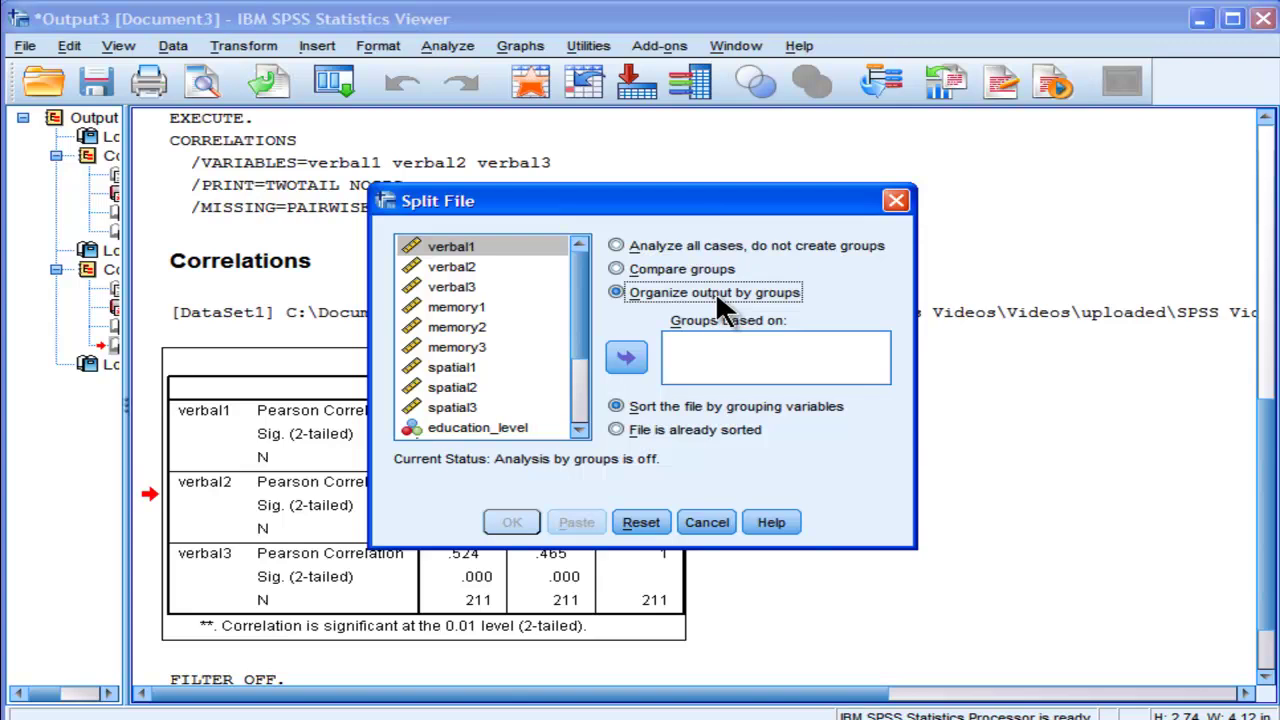
left_click(625, 270)
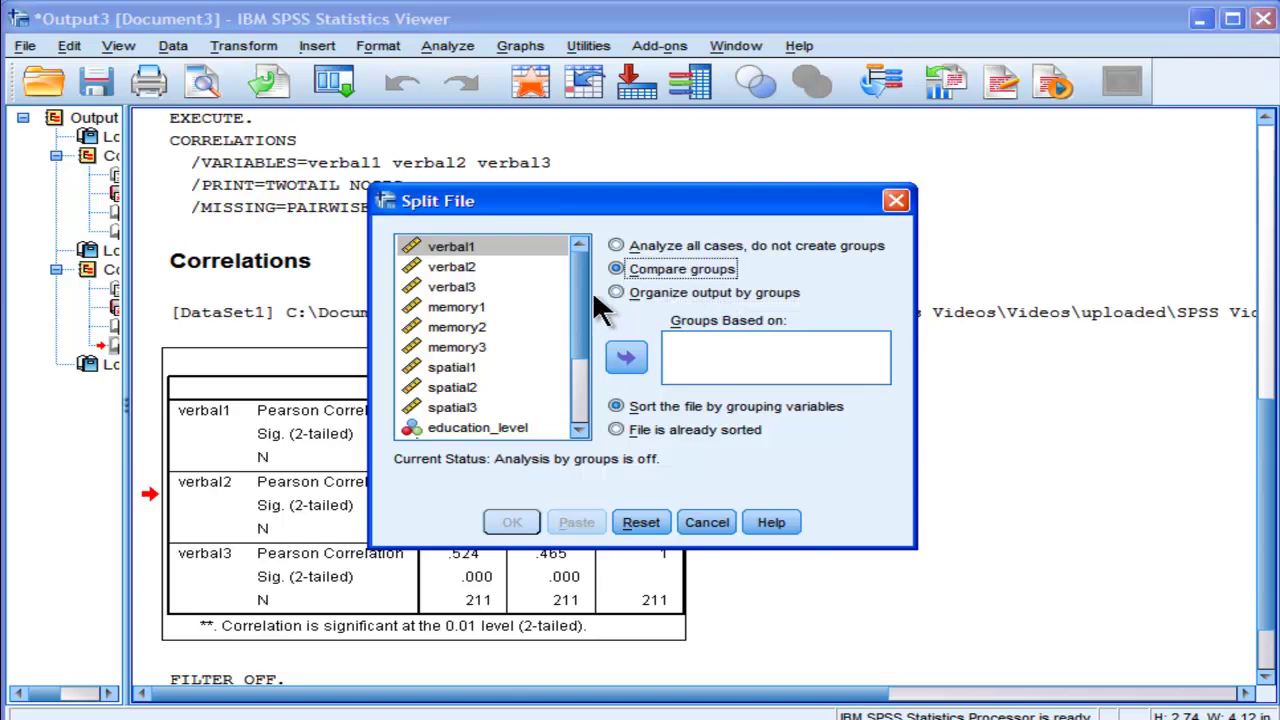
scroll(586, 263, "down", 1)
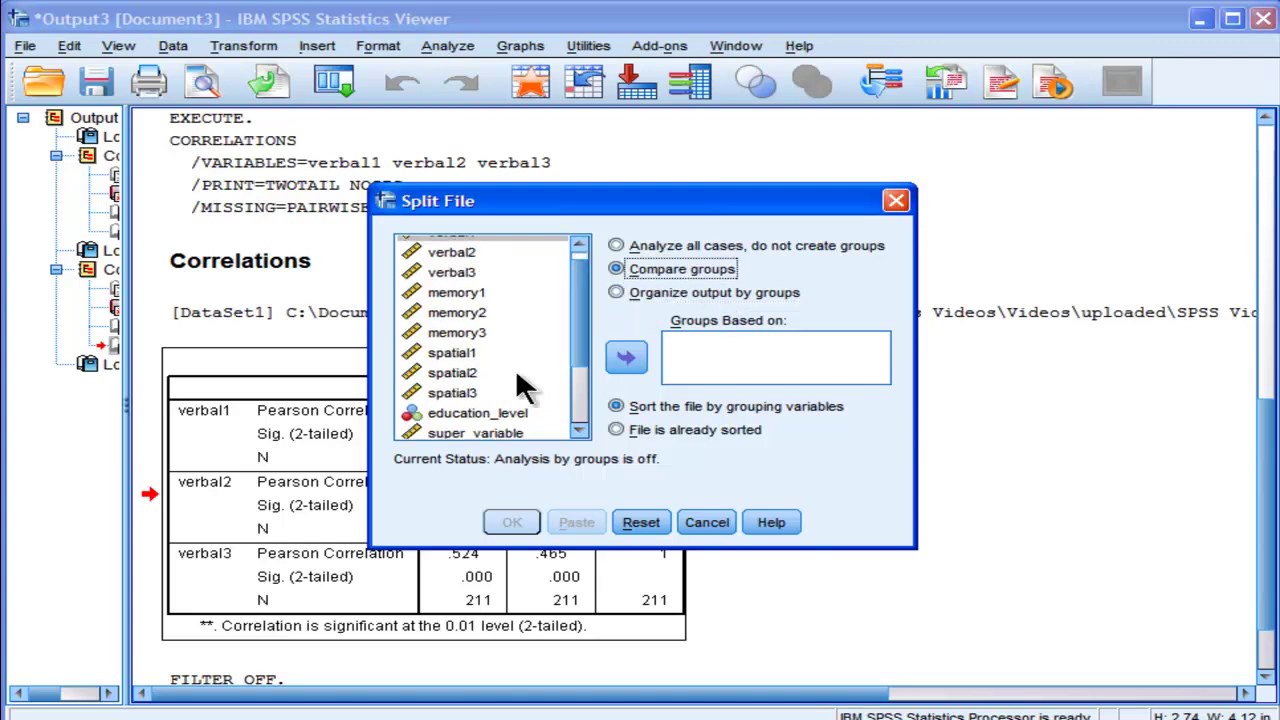
left_click(478, 413)
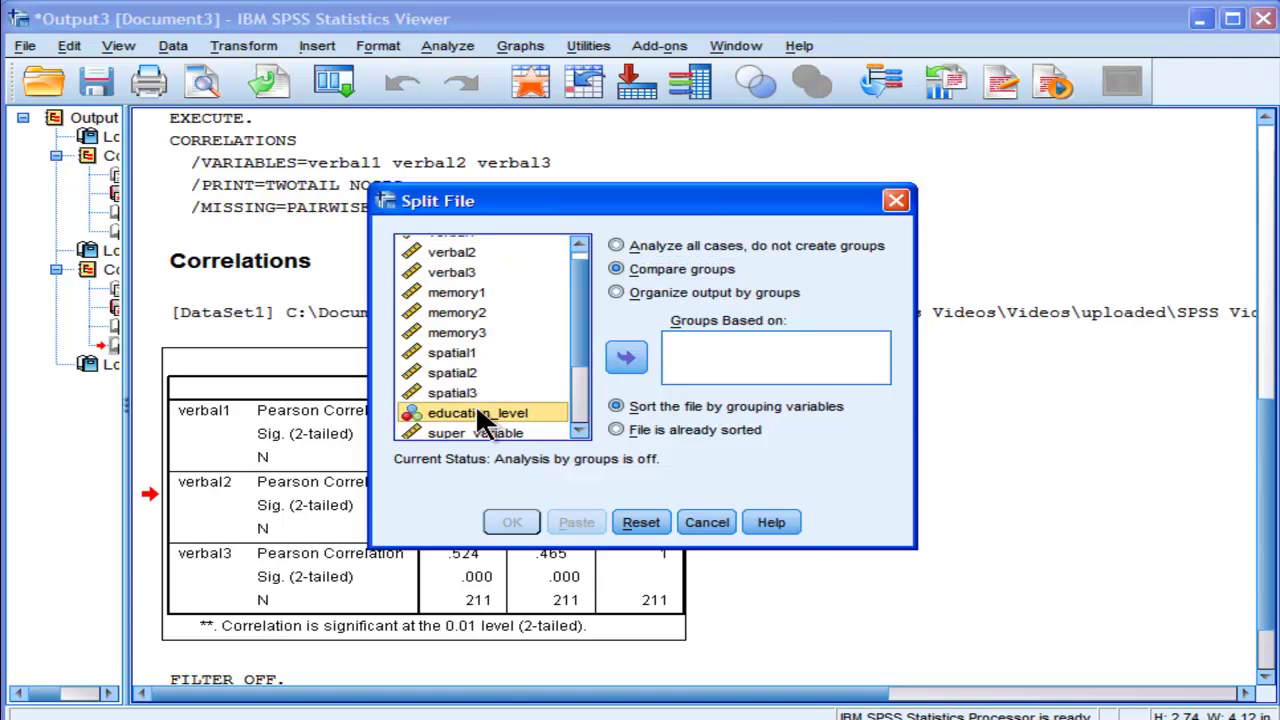
left_click(625, 358)
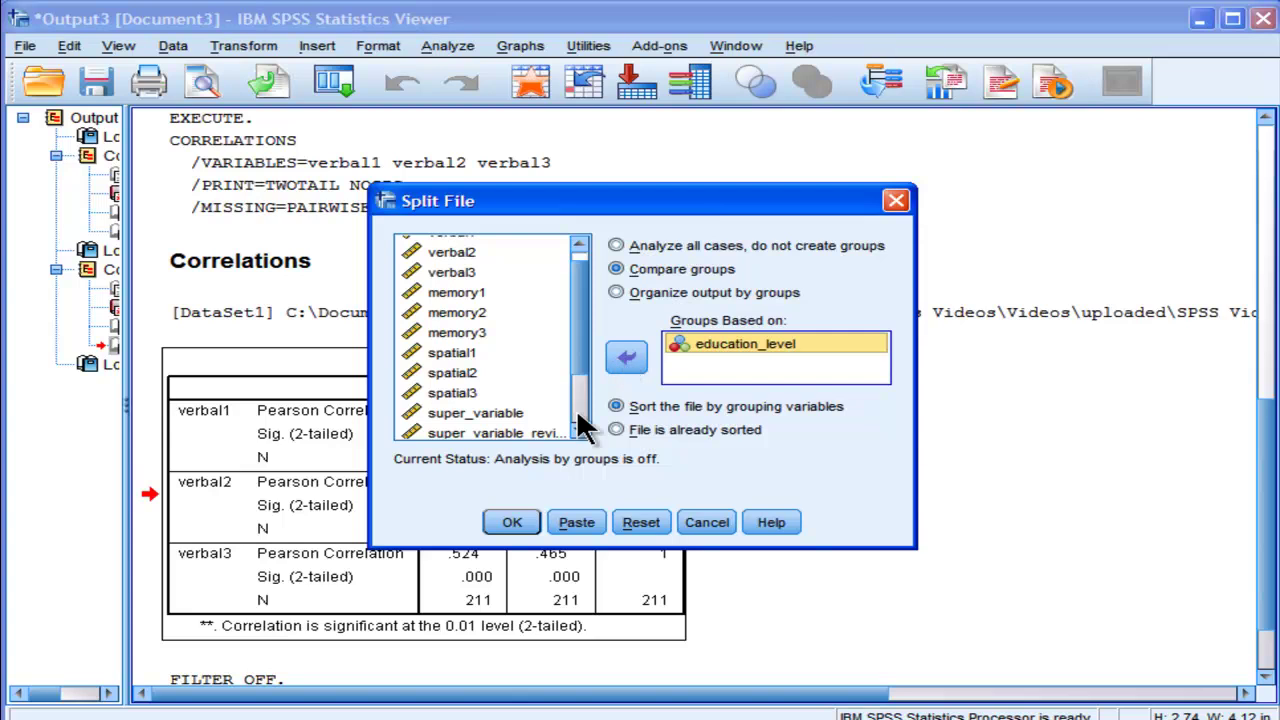
left_click(515, 524)
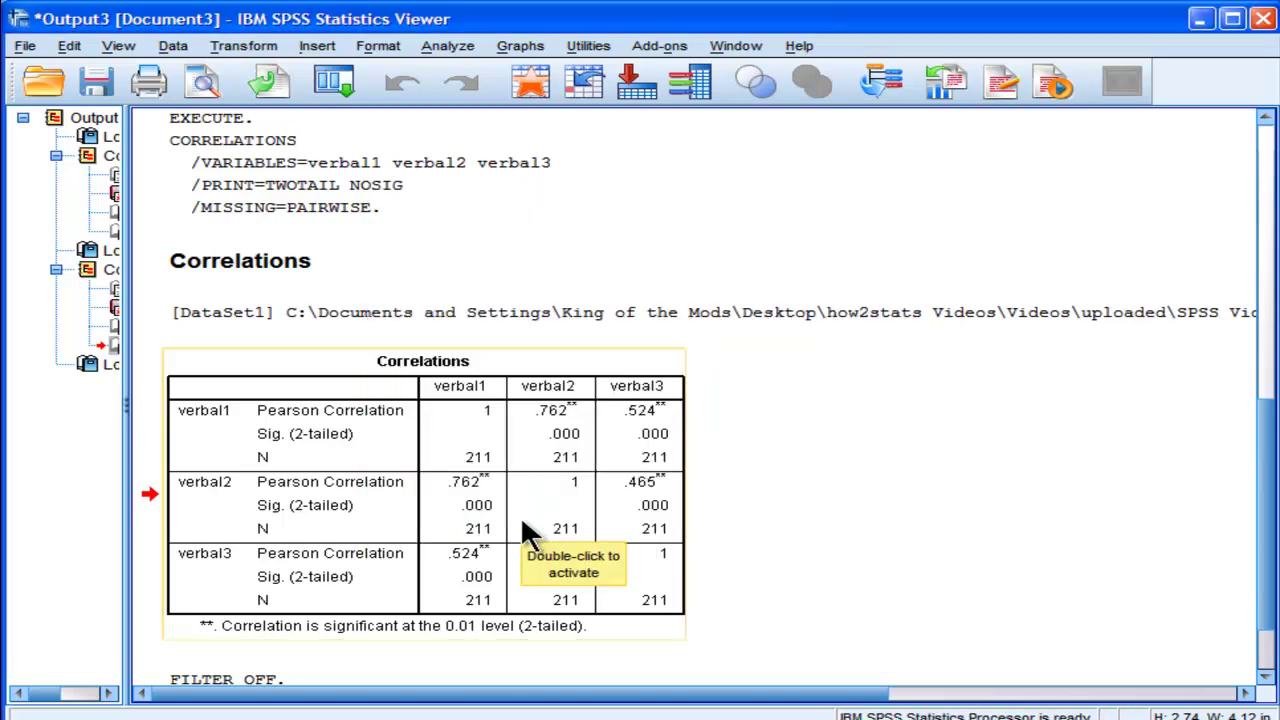
Step: Minimize the Viewer and rerun the verbal1–verbal3 bivariate correlations under the education_level split
left_click(1202, 19)
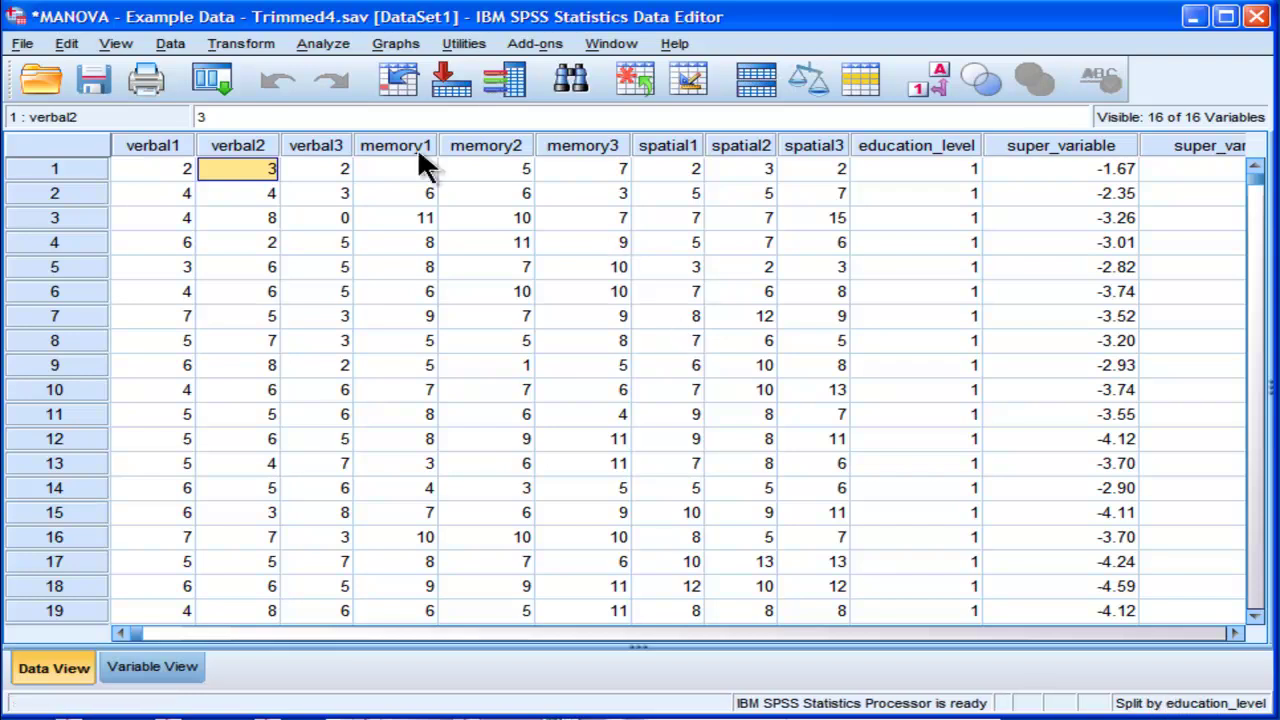
left_click(321, 42)
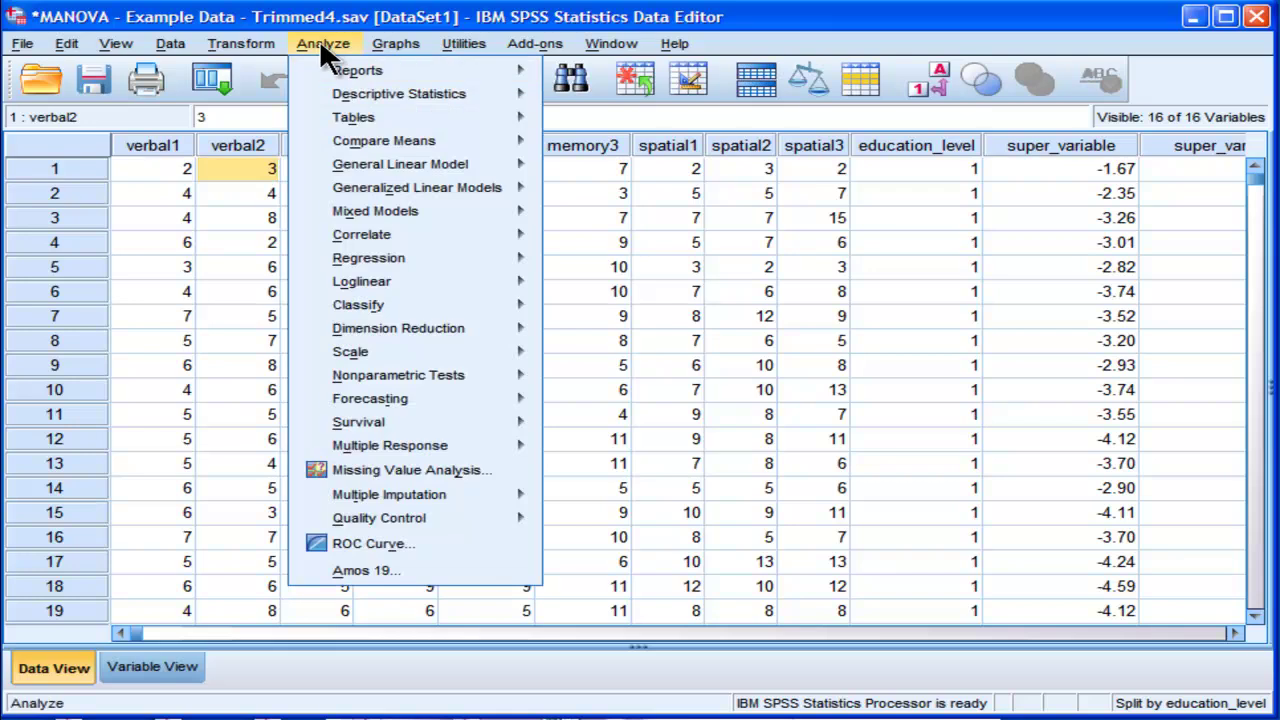
mouse_move(455, 243)
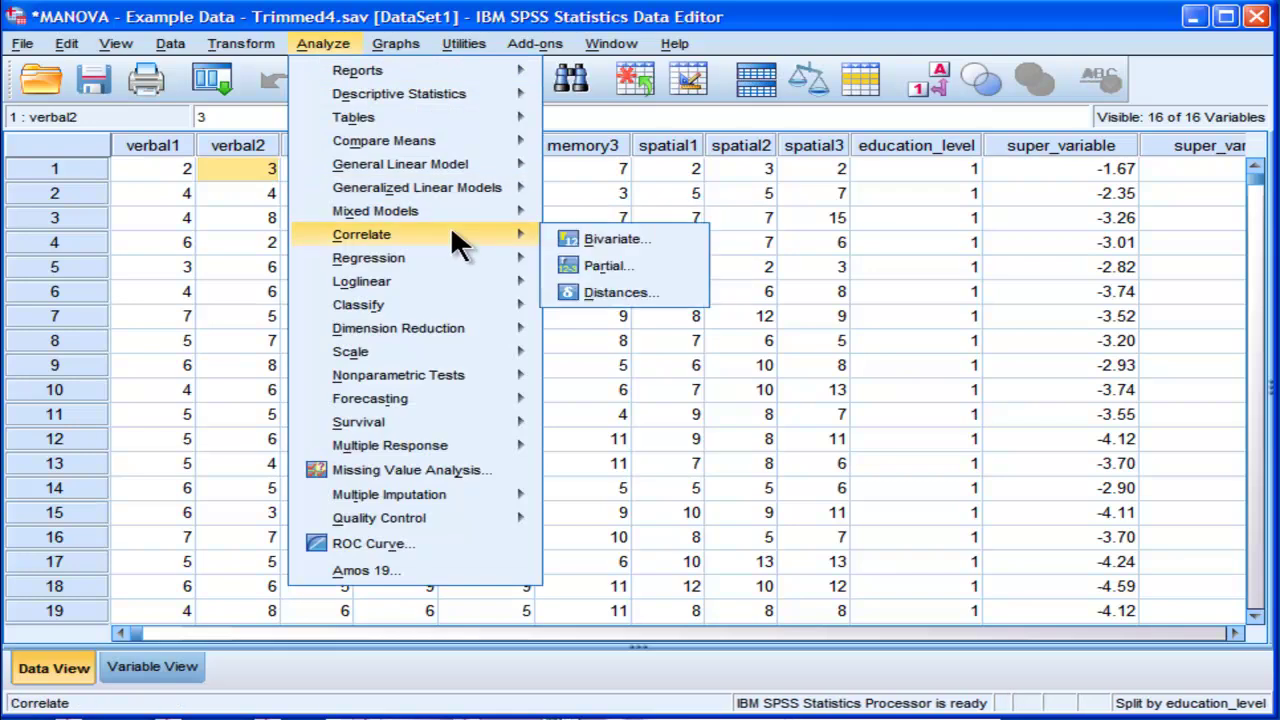
left_click(568, 245)
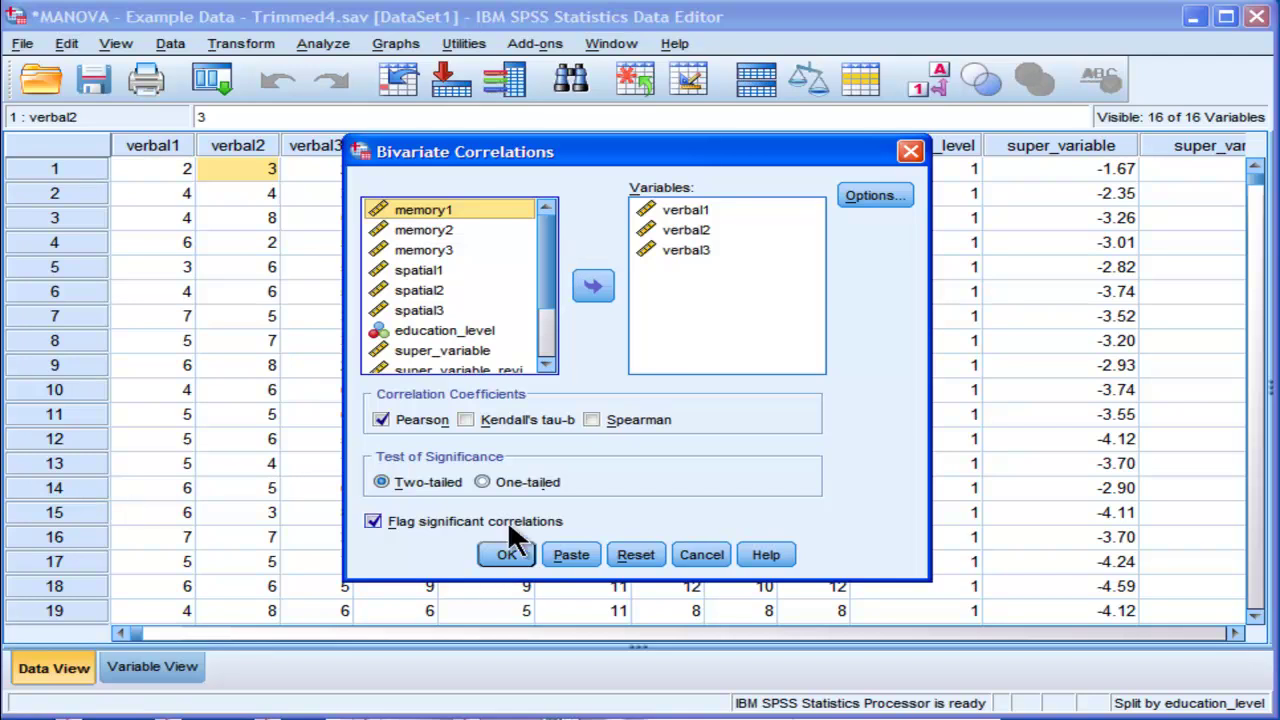
left_click(507, 554)
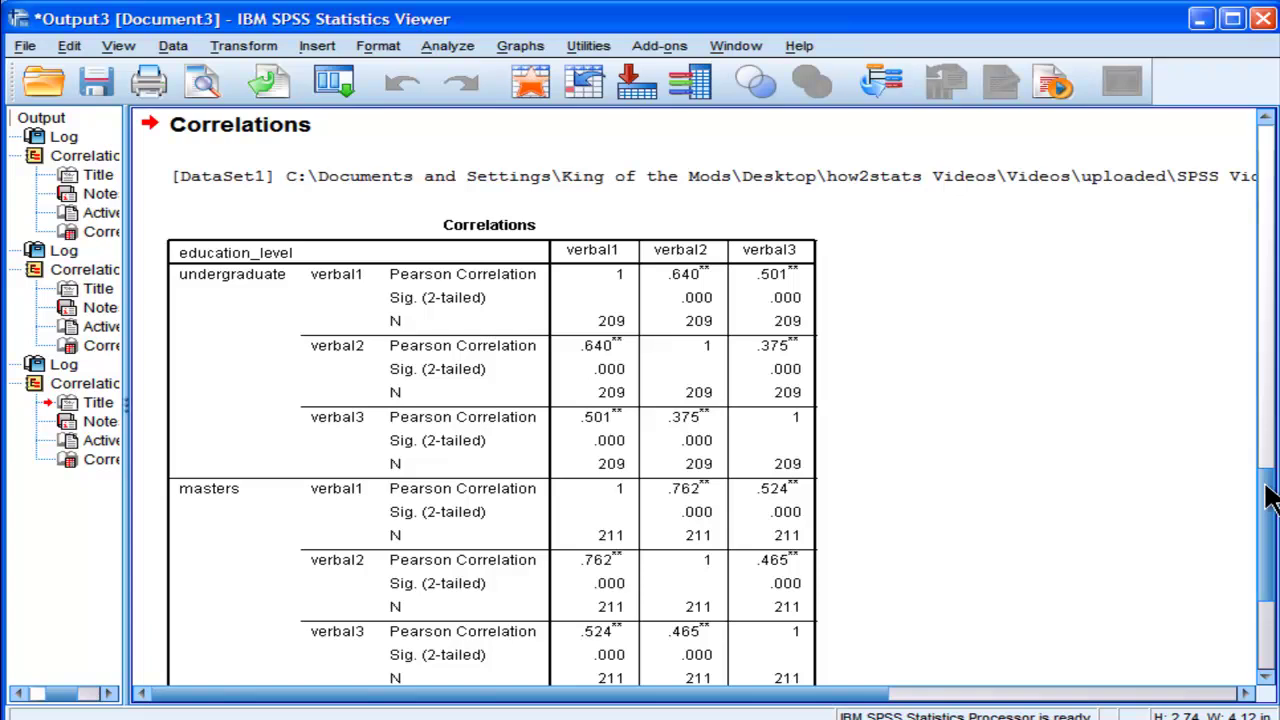
mouse_move(1262, 500)
left_mouse_down()
mouse_move(1265, 535)
mouse_move(1266, 523)
left_mouse_up()
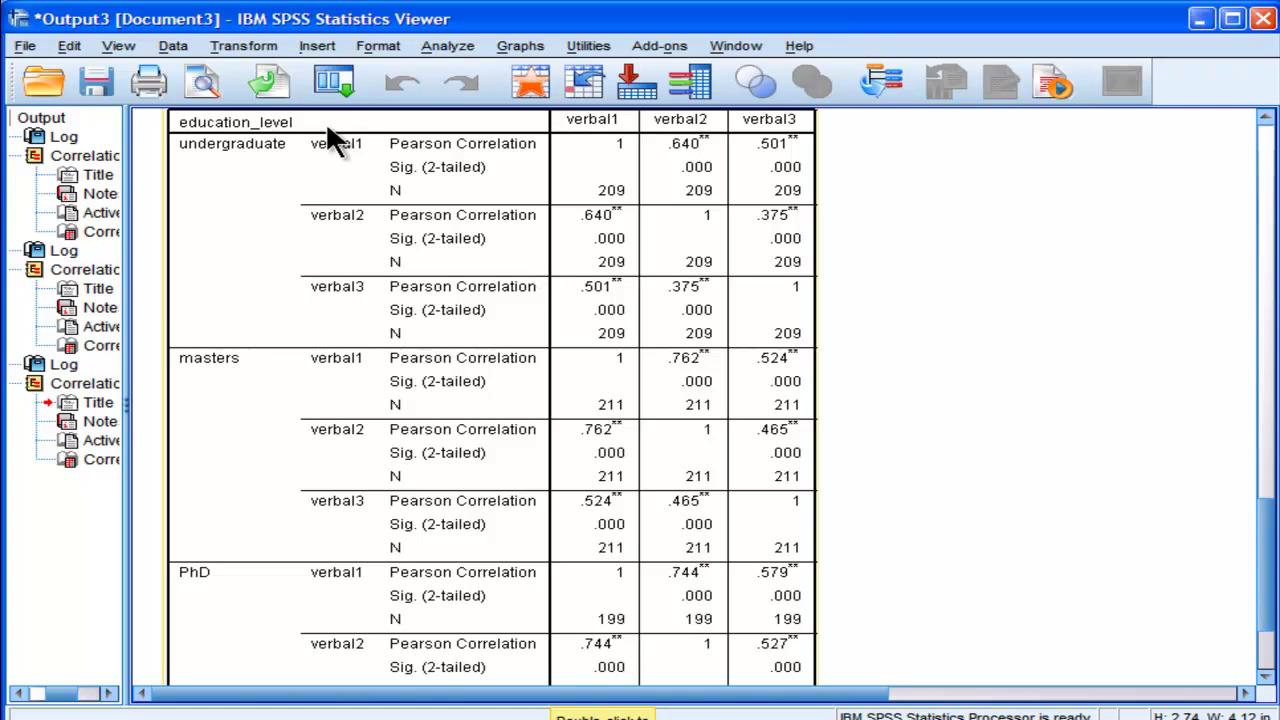
Step: Switch the education_level Split File option to Organize output by groups
left_click(170, 46)
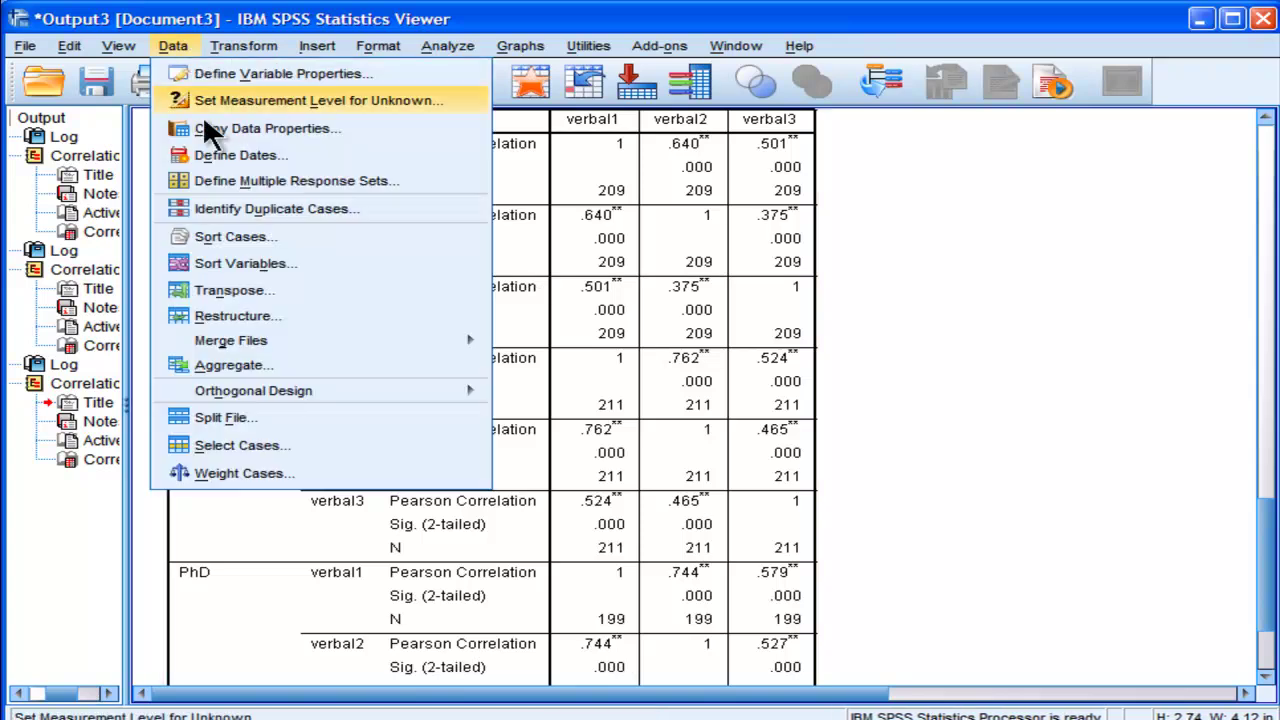
left_click(250, 416)
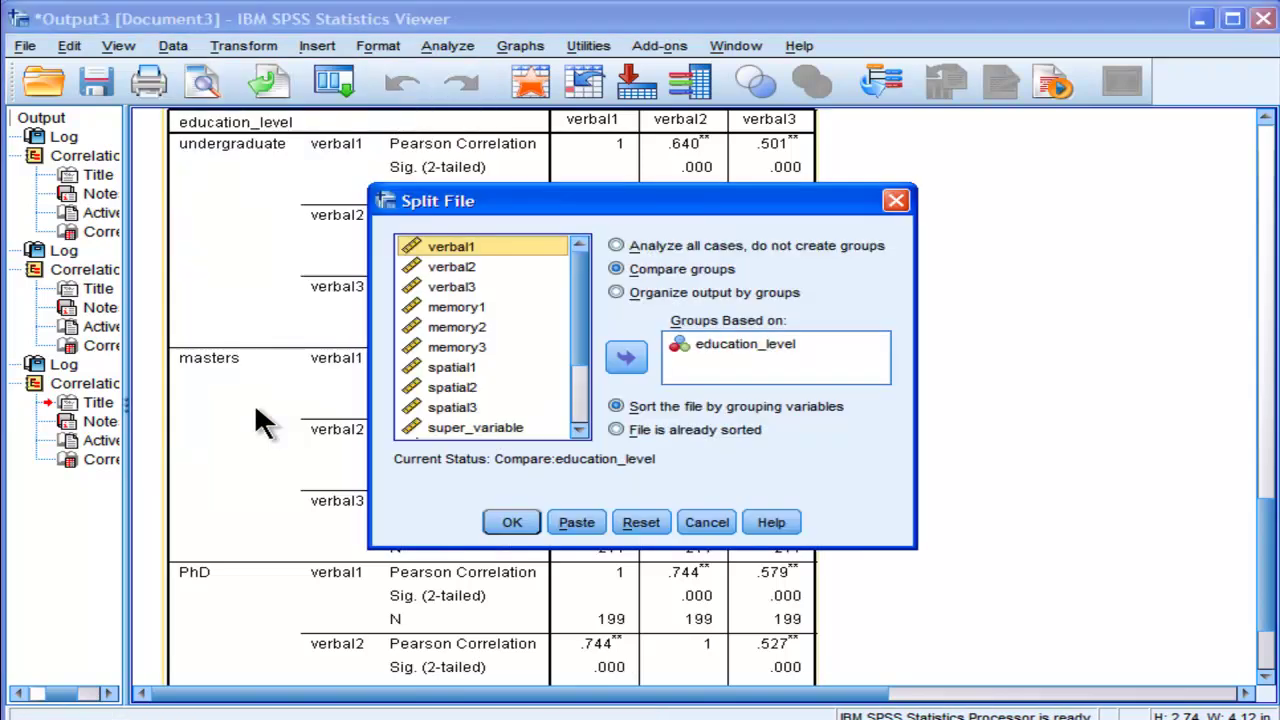
left_click(655, 293)
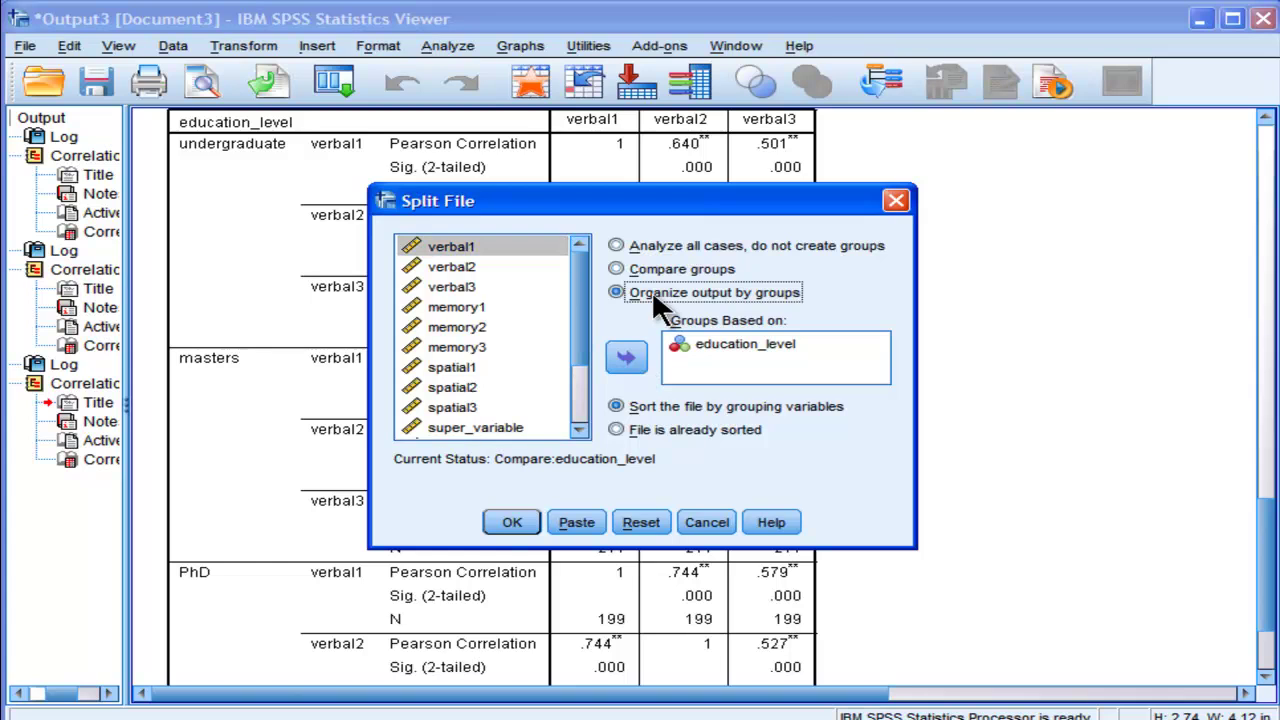
left_click(514, 508)
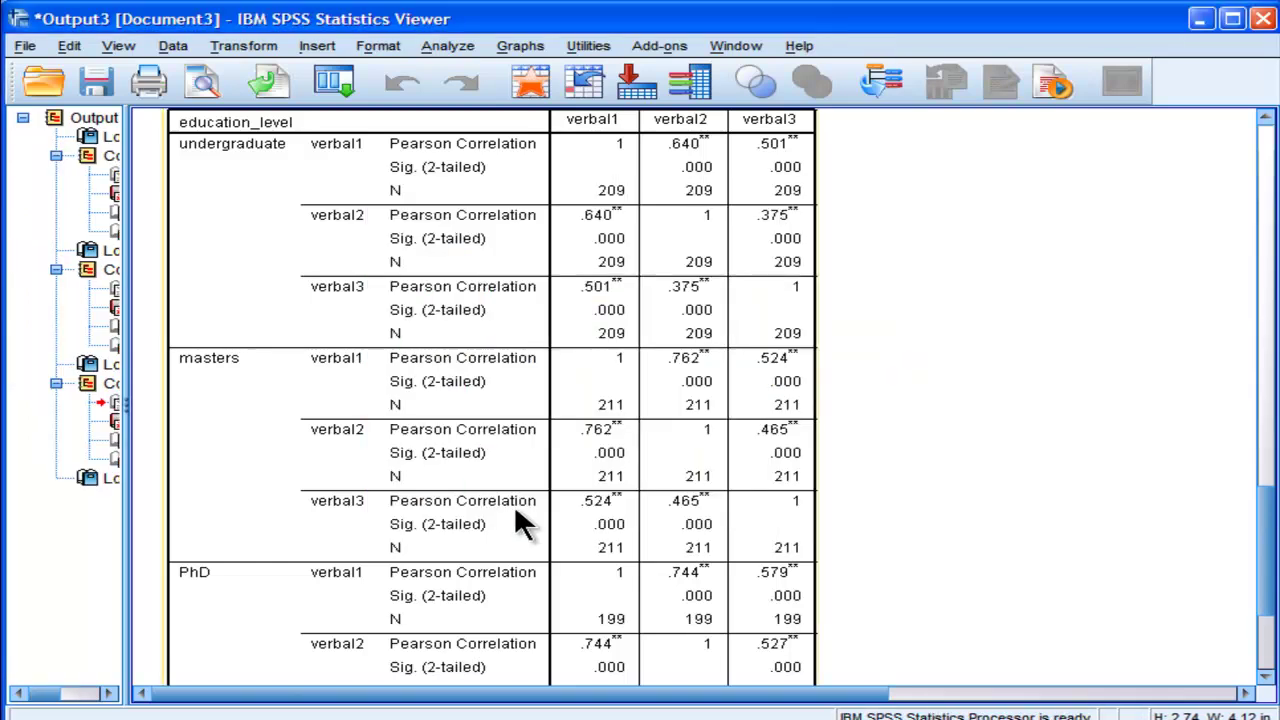
Step: Rerun the verbal1–verbal3 bivariate correlations under the separate-output split
left_click(449, 46)
mouse_move(575, 236)
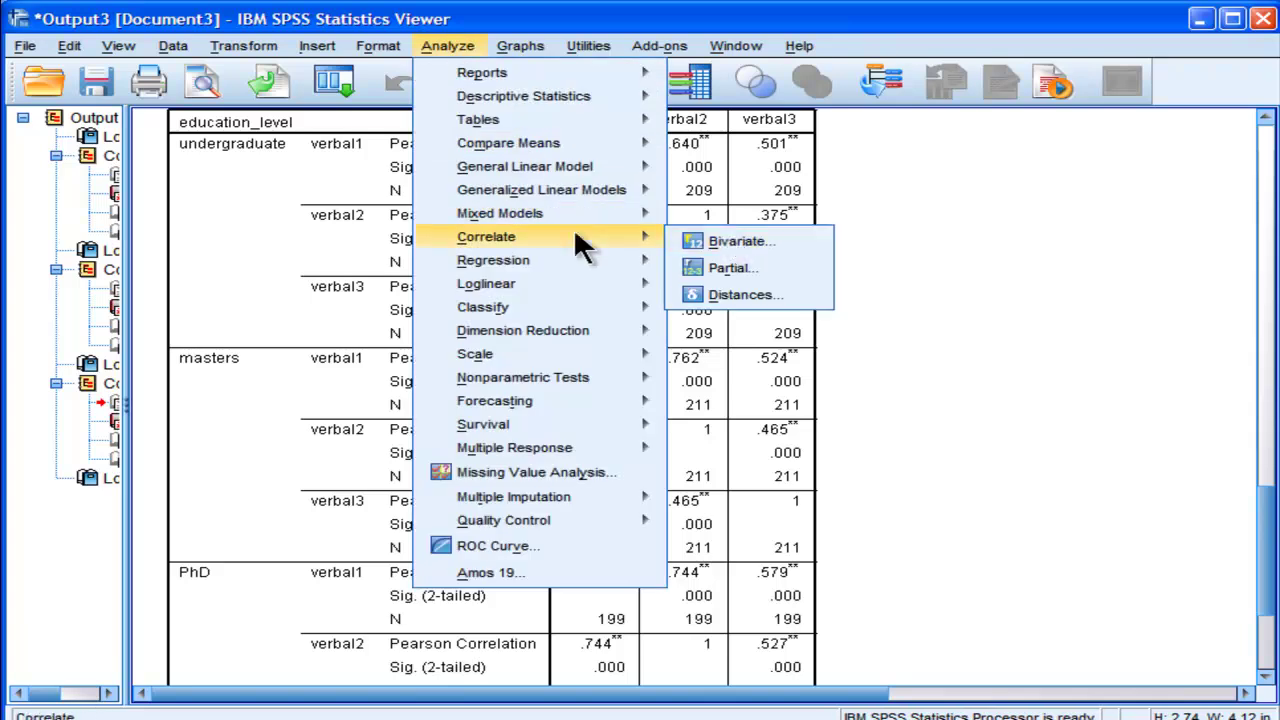
left_click(730, 240)
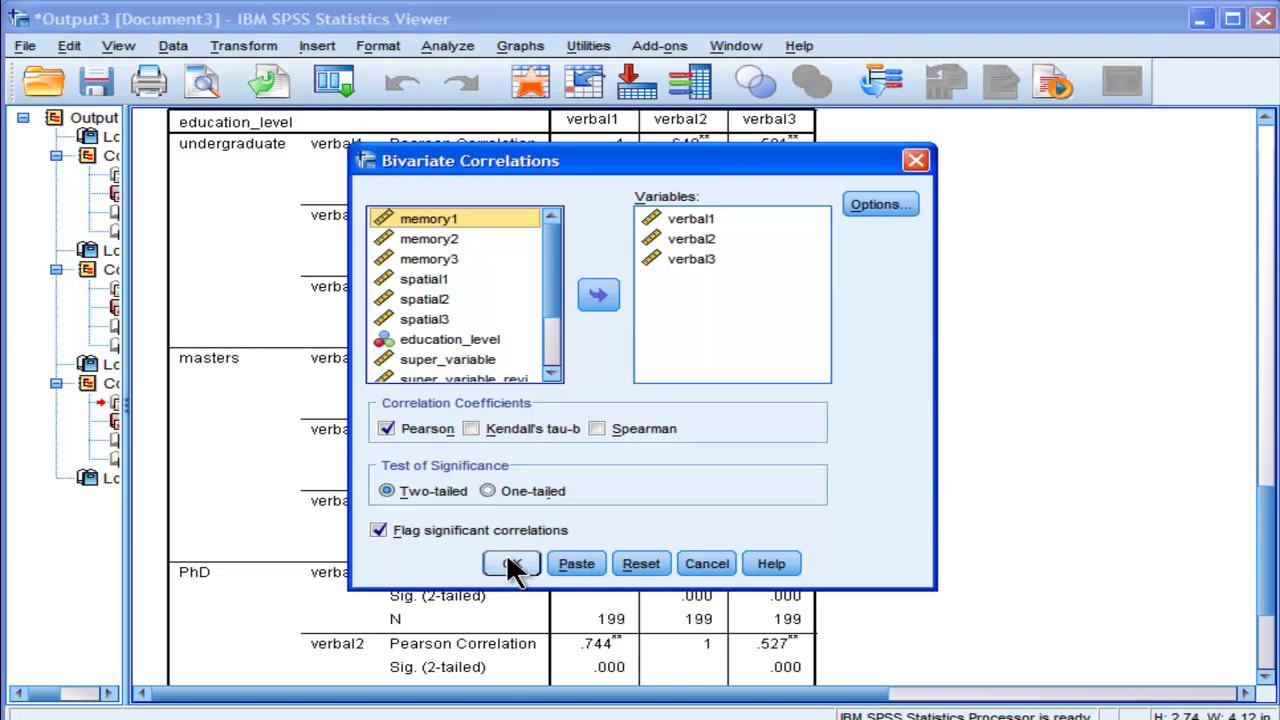
left_click(509, 563)
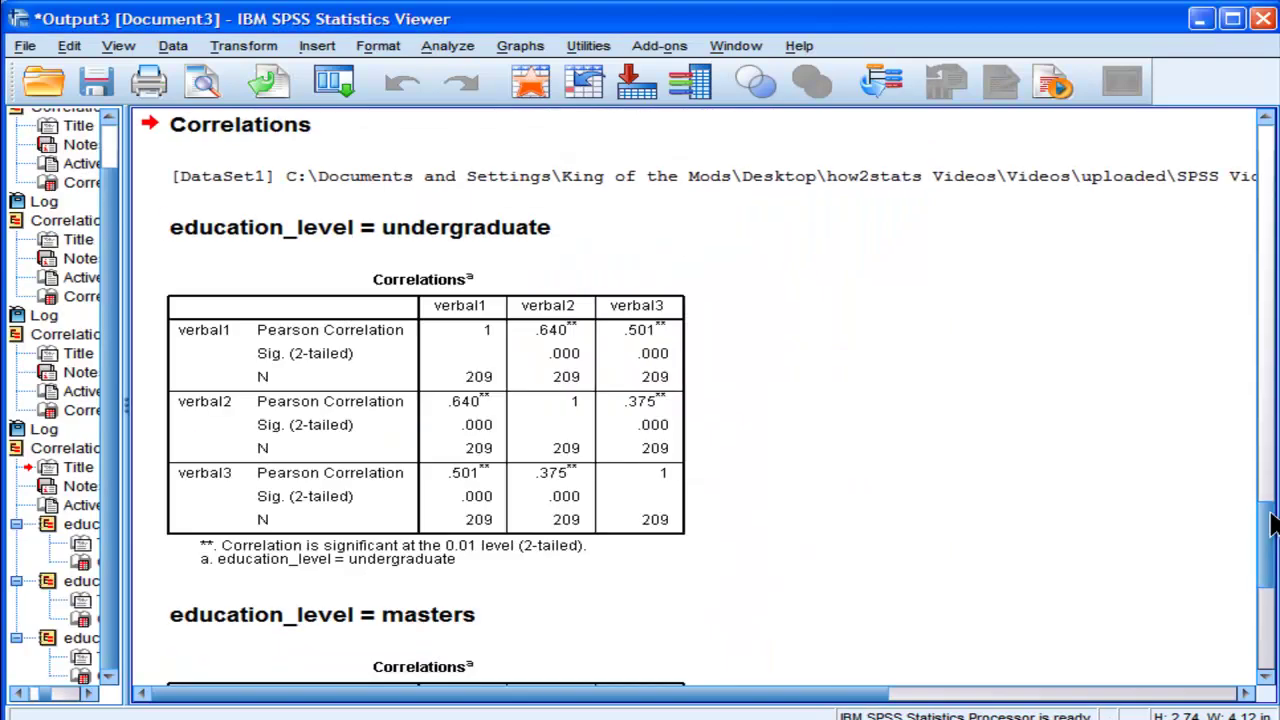
Step: Inspect the undergraduate, masters and PhD correlation tables under their group headings
left_click(537, 243)
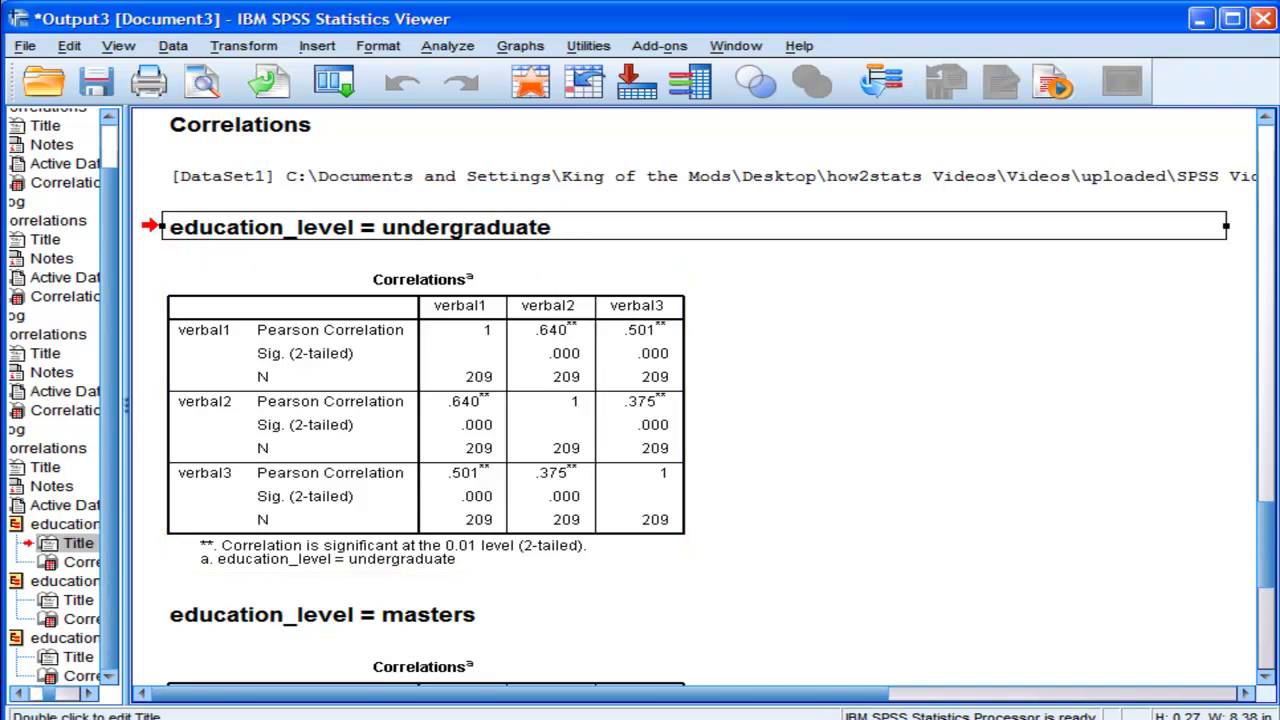
scroll(605, 332, "down", 10)
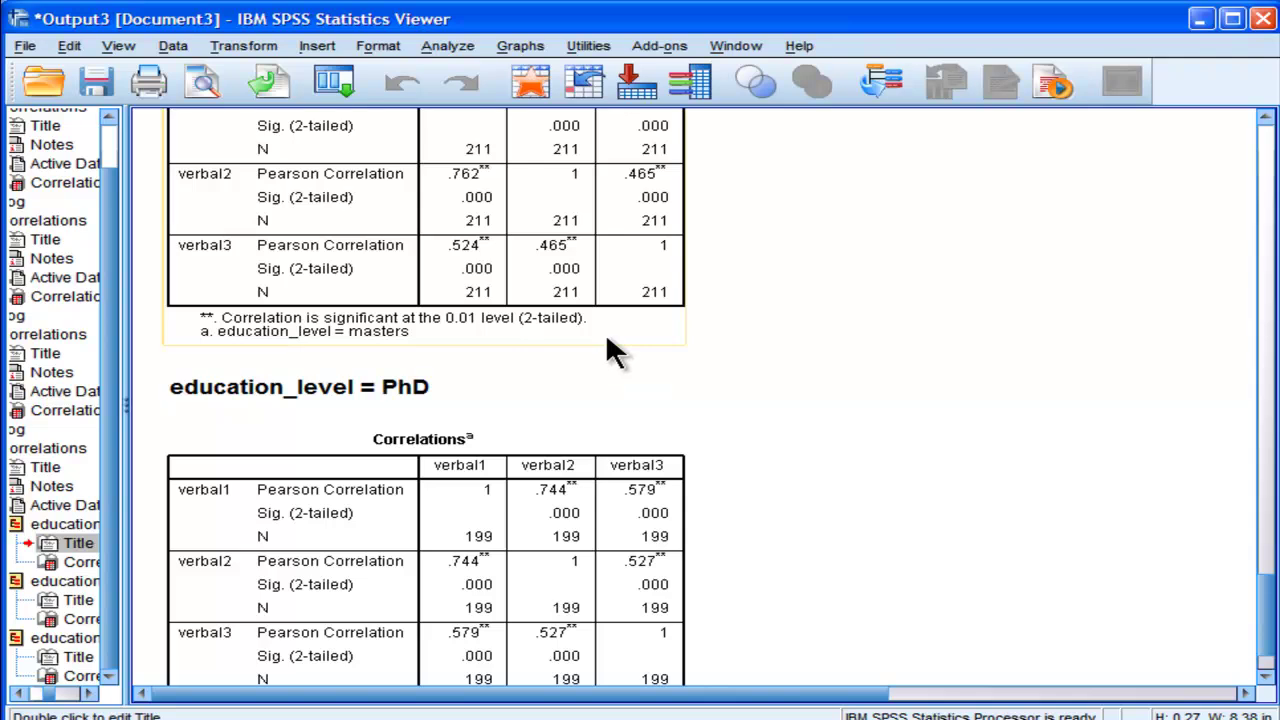
left_click(540, 245)
left_click(526, 580)
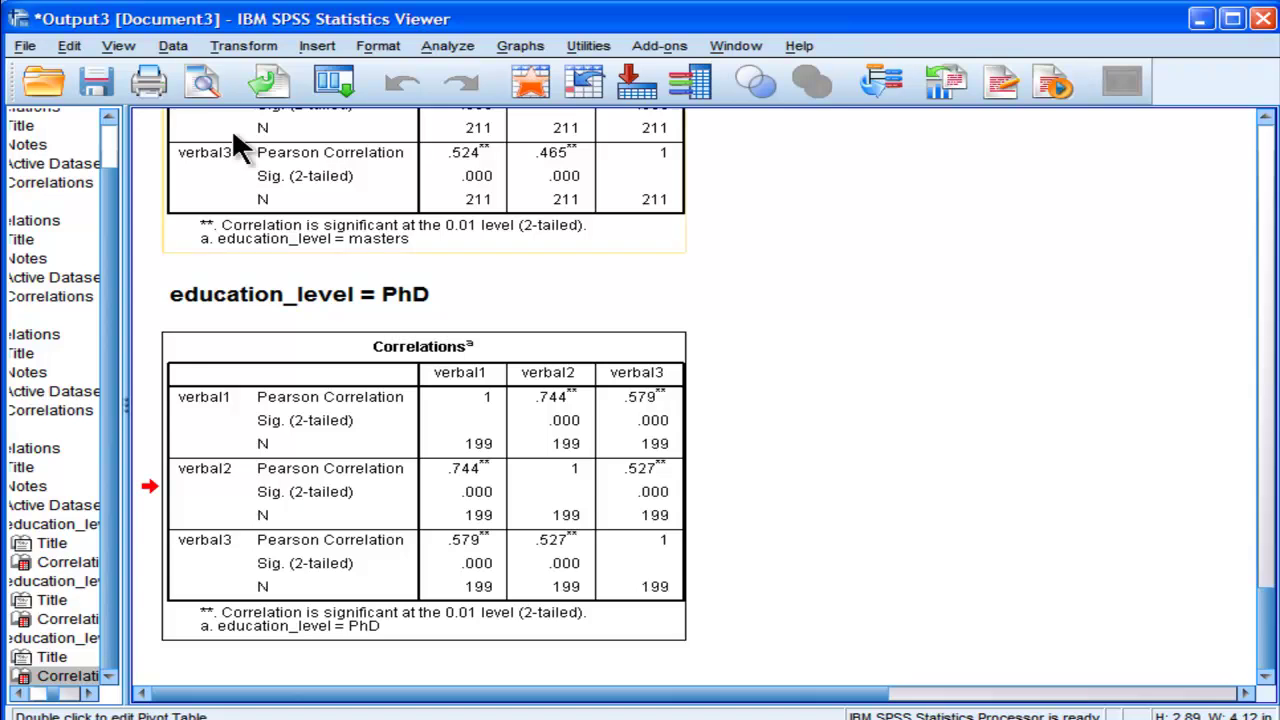
left_click(173, 45)
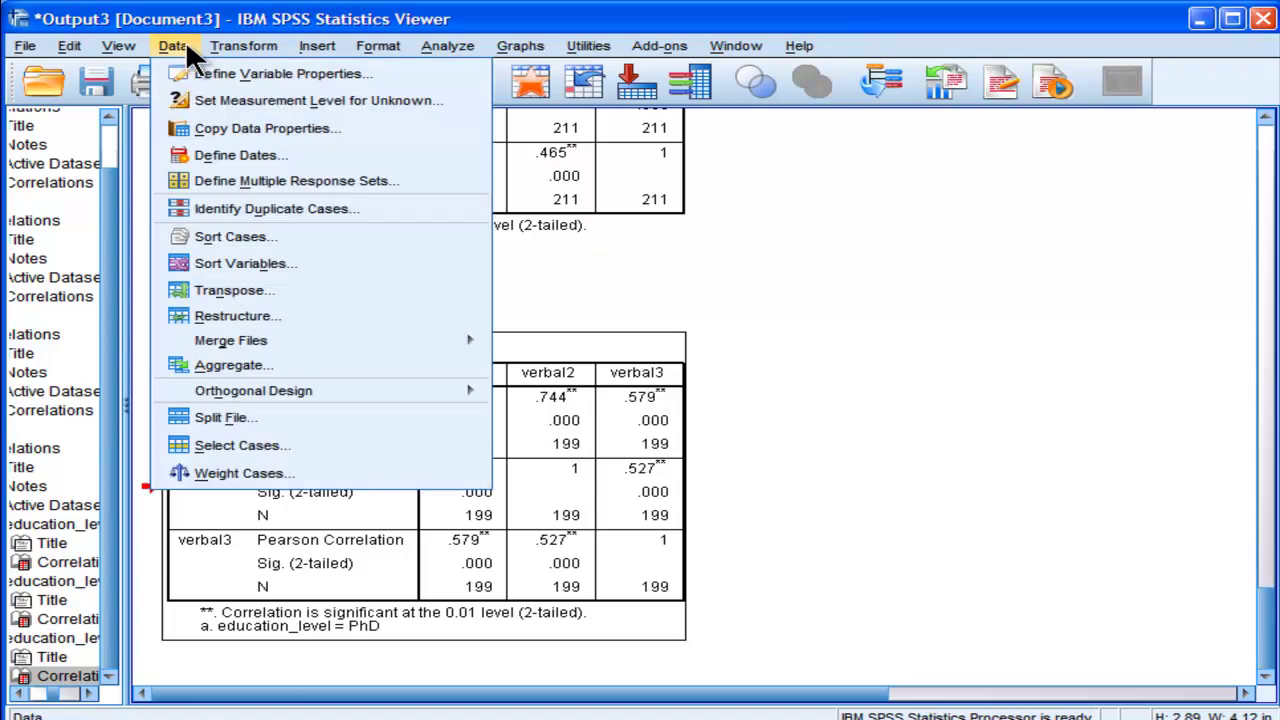
left_click(250, 444)
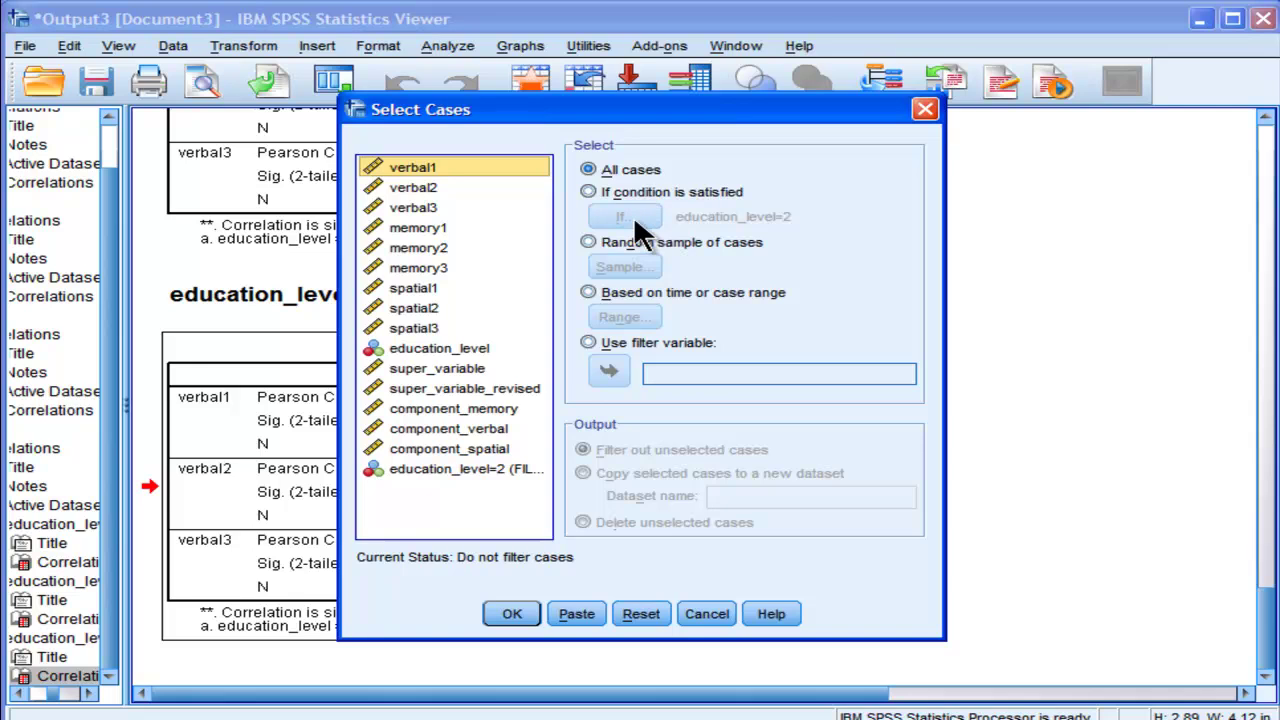
left_click(925, 109)
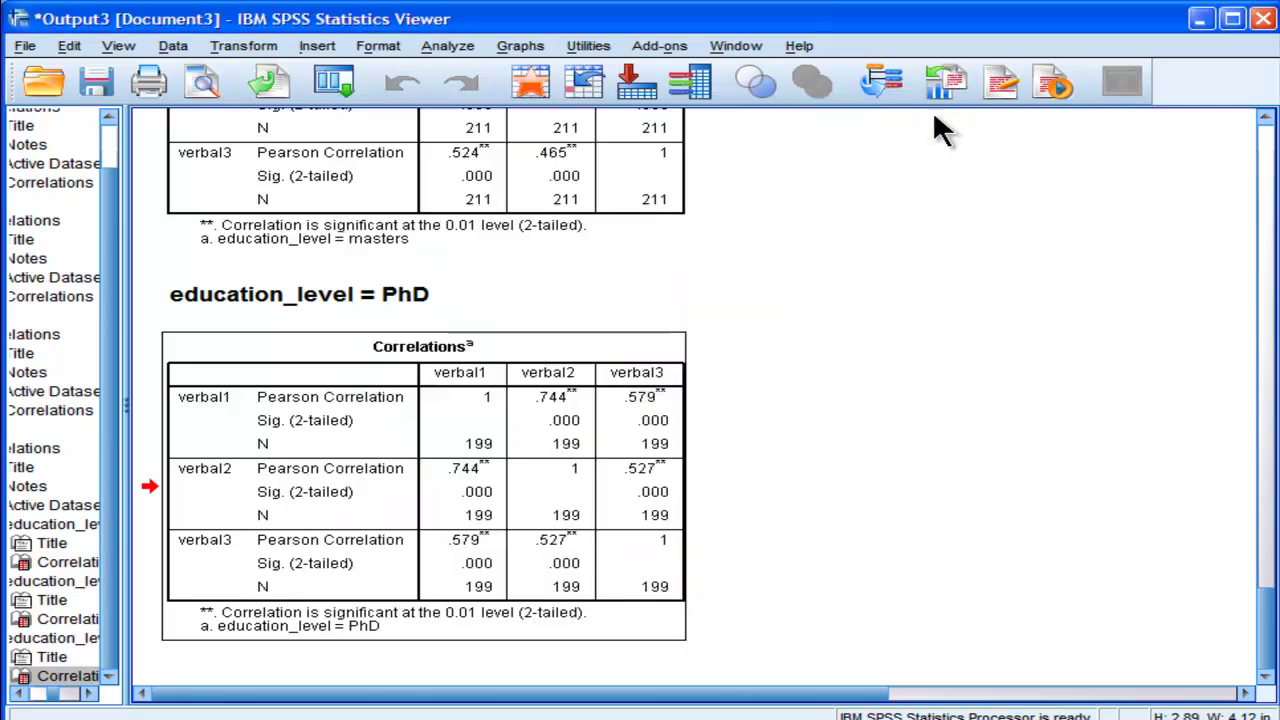